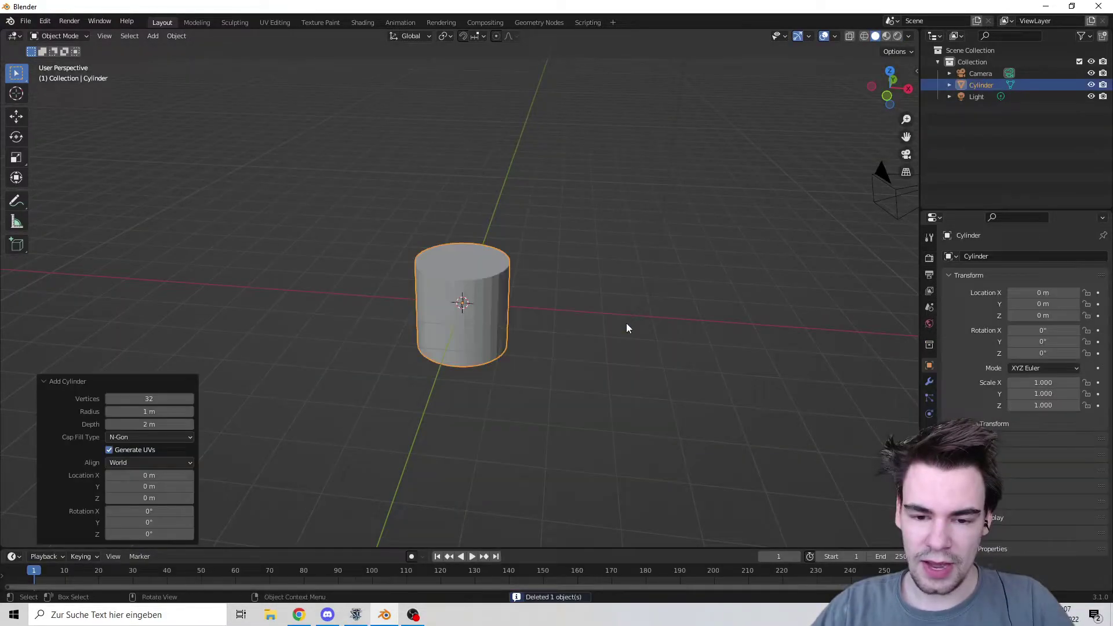
Step: Add five evenly spaced horizontal loop cuts around the side of the cylinder
{"action": "key", "text": "Tab"}
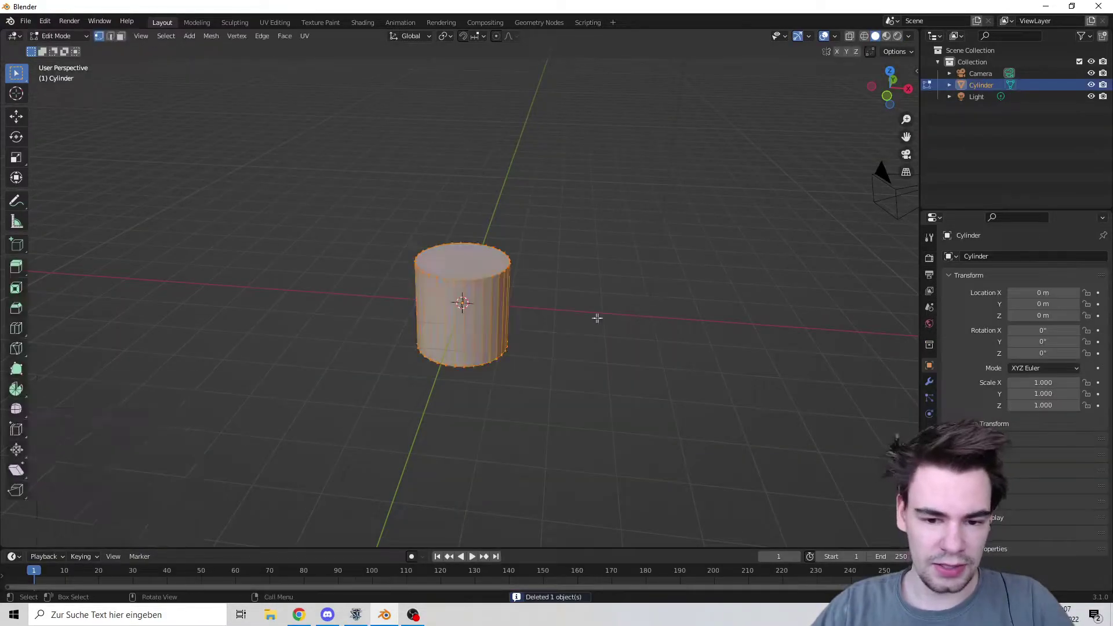
{"action": "left_click", "coordinate": [462, 316]}
{"action": "double_click", "coordinate": [176, 450]}
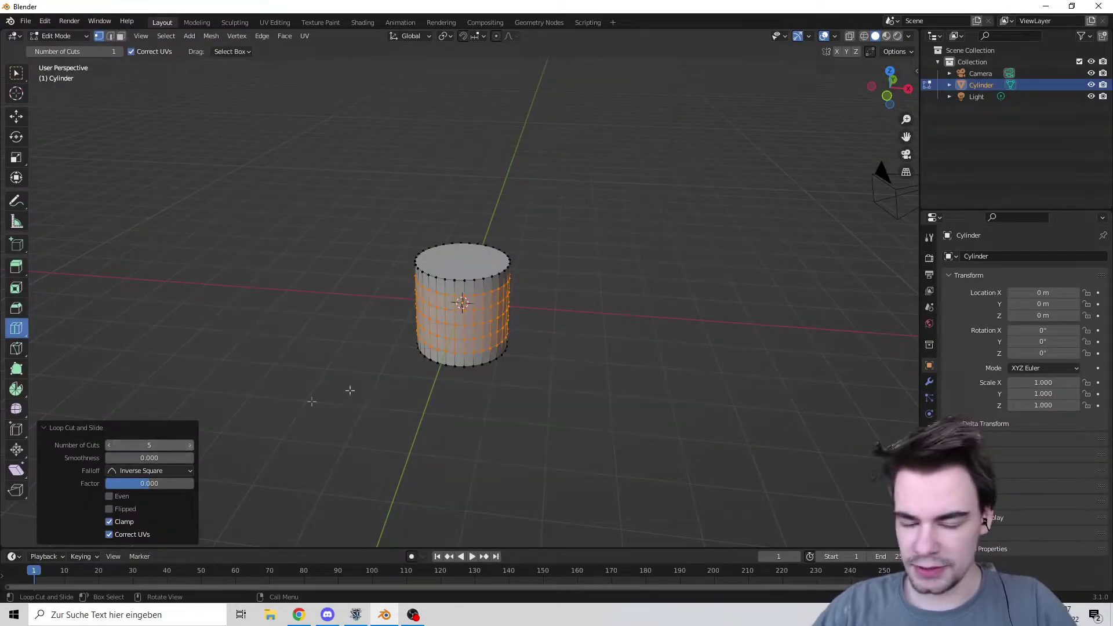
Step: Stretch the whole cylinder along Z to a scale of about 1.87
{"action": "key", "text": "Tab"}
{"action": "key", "text": "s"}
{"action": "key", "text": "z"}
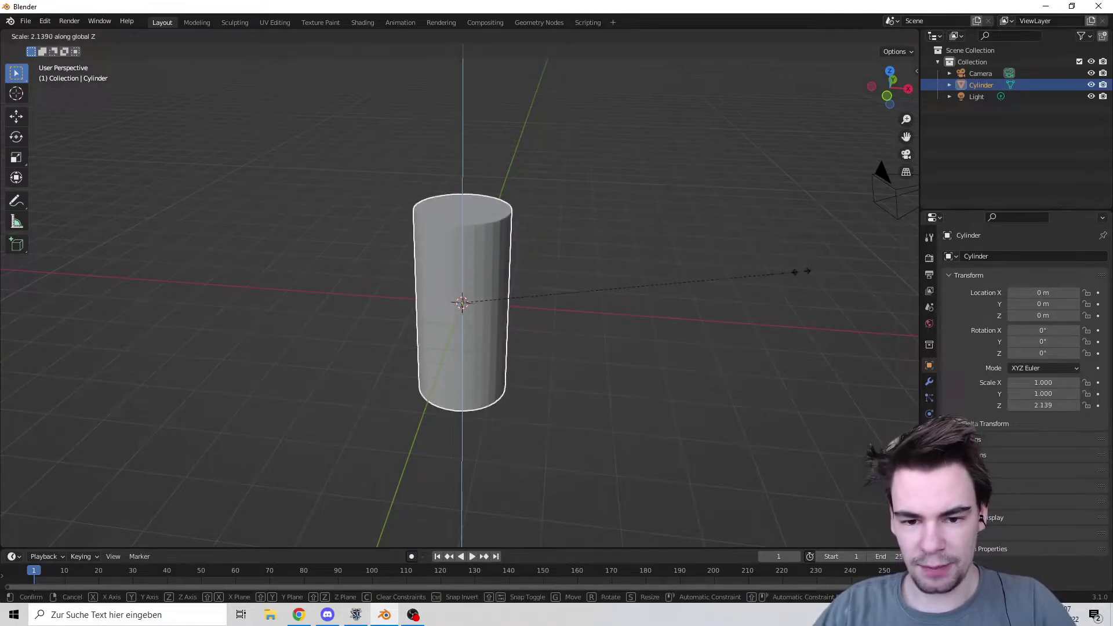
{"action": "left_click", "coordinate": [802, 271]}
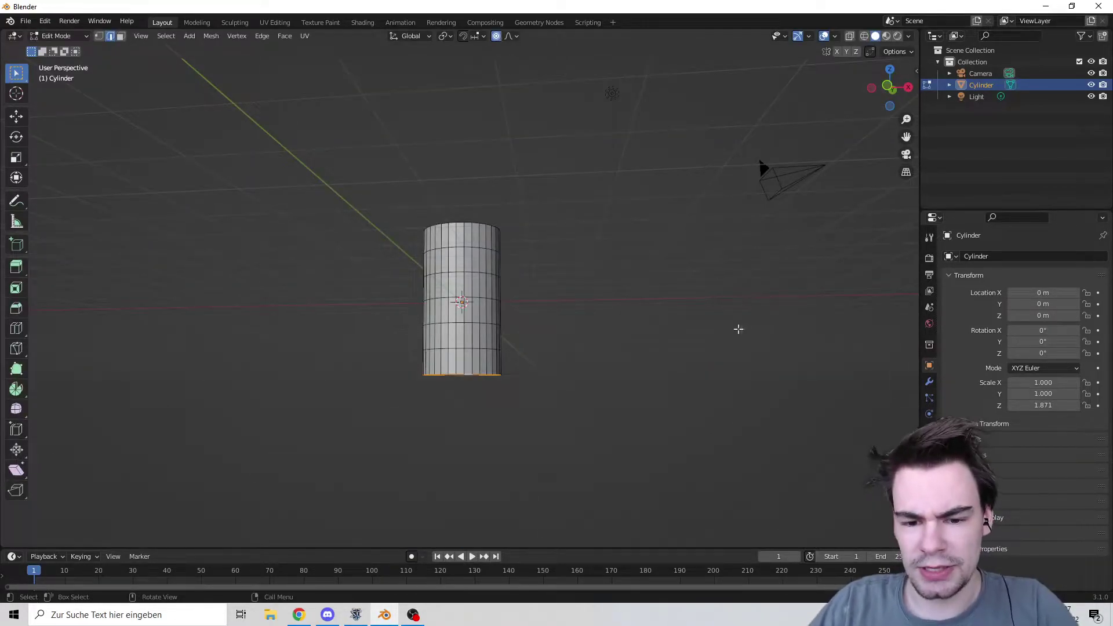
Step: Using smooth proportional editing, widen the cylinder's bottom edge loop and shrink its top edge loop by a factor of about 0.91
{"action": "key", "text": "s"}
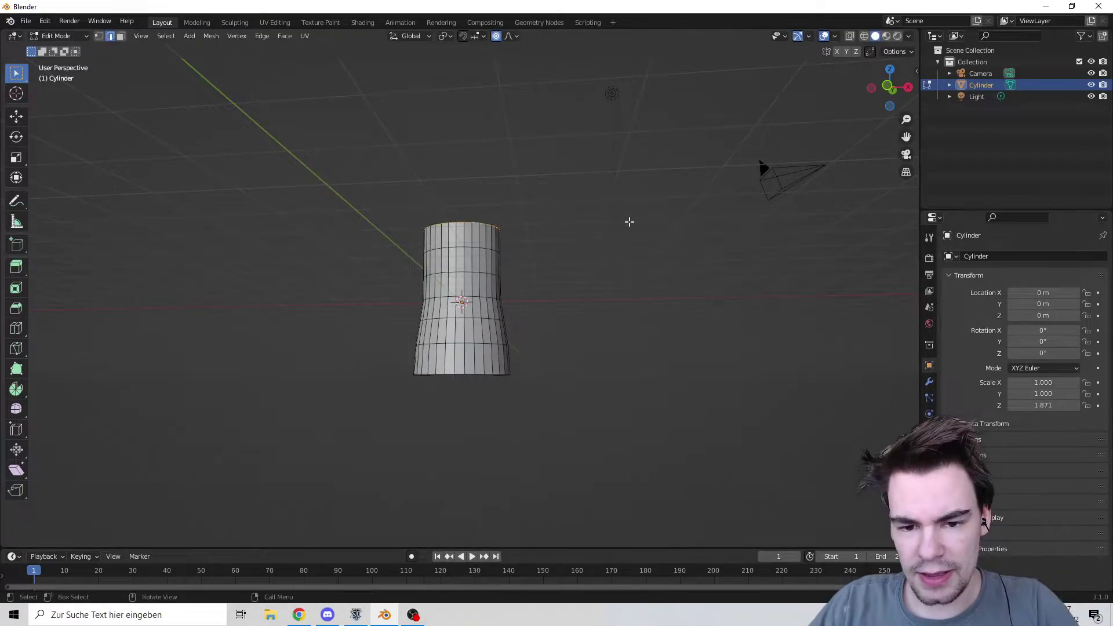
{"action": "key", "text": "s"}
{"action": "left_click", "coordinate": [615, 220]}
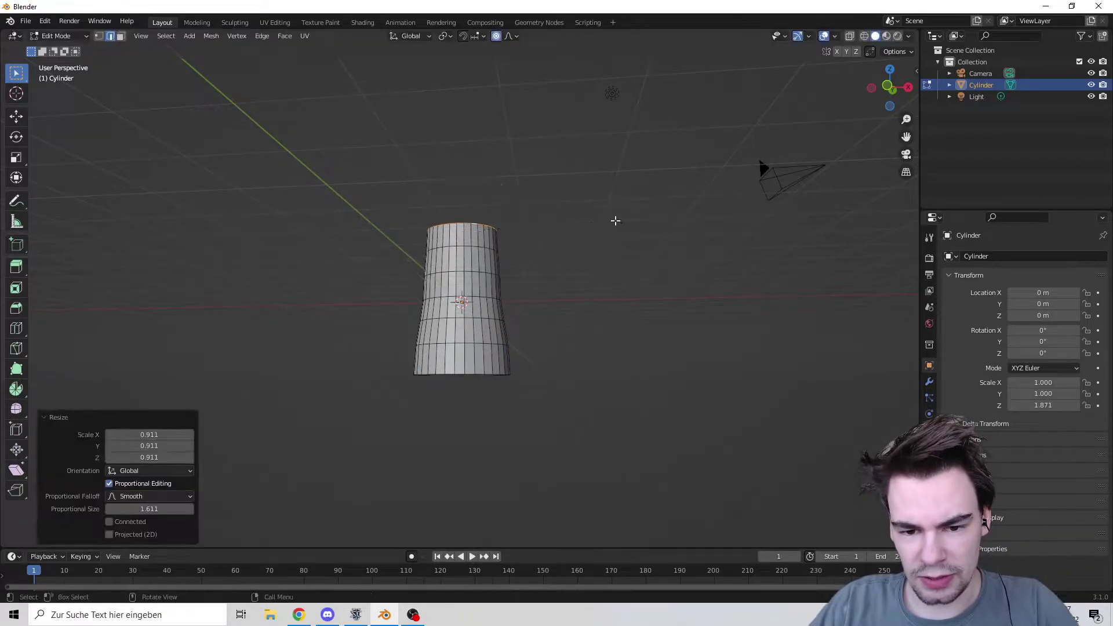
Step: Bend the stem by moving its middle edge loop about 0.27 m along X with proportional editing
{"action": "left_click", "coordinate": [463, 299], "text": "alt"}
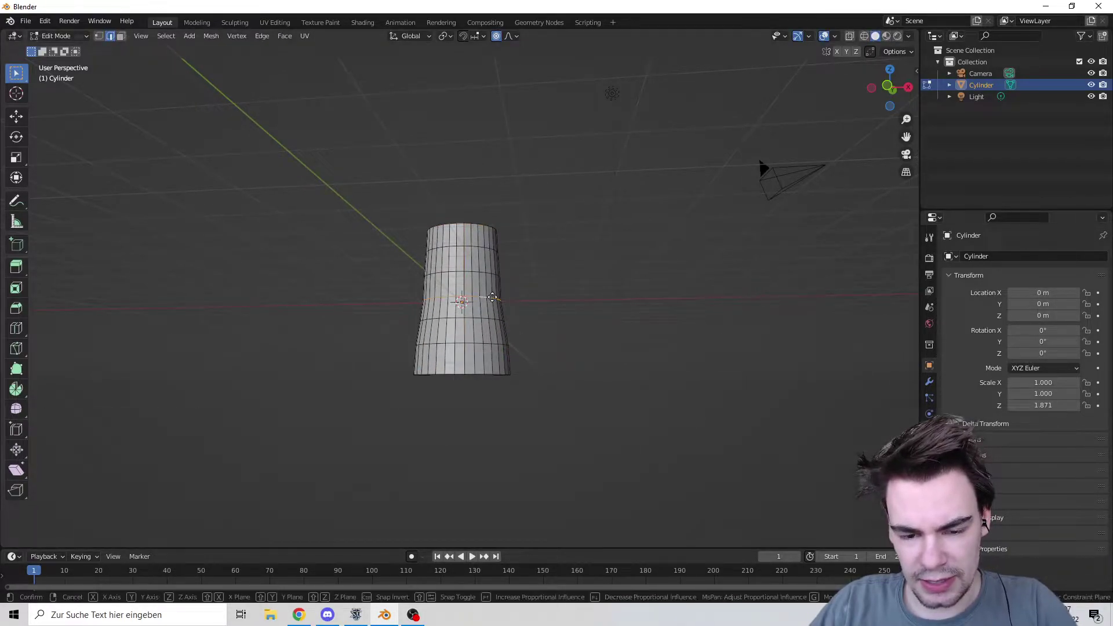
{"action": "key", "text": "x"}
{"action": "left_click", "coordinate": [575, 284]}
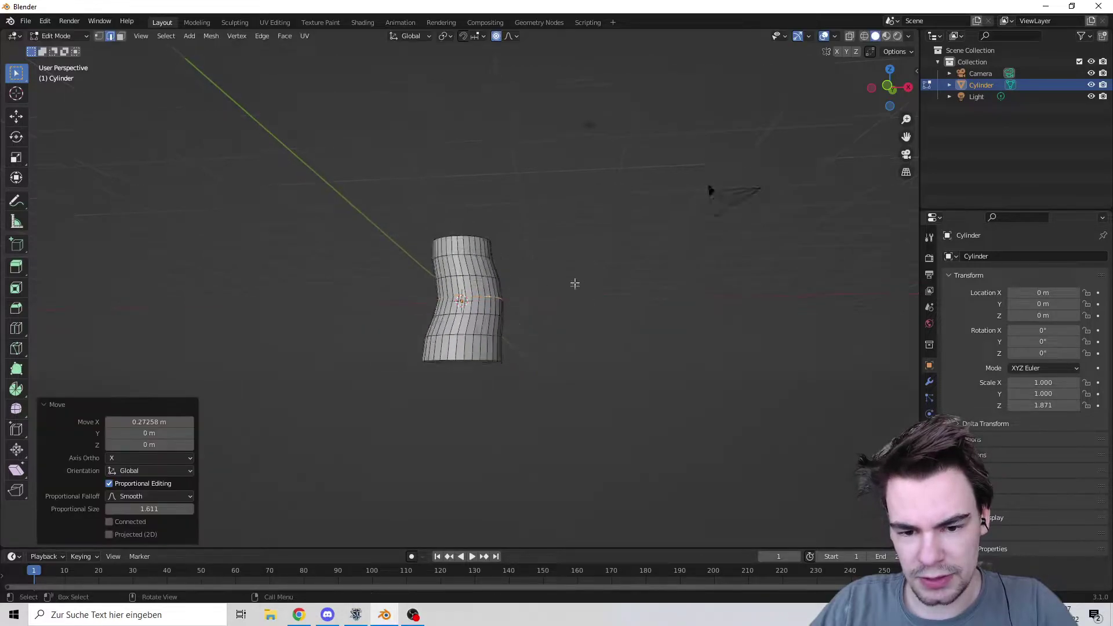
{"action": "scroll", "coordinate": [577, 301], "scroll_direction": "down", "scroll_amount": 3}
{"action": "key", "text": "Tab"}
Step: Shade the stem smooth and enable Auto Smooth at 30°
{"action": "scroll", "coordinate": [542, 273], "scroll_direction": "up", "scroll_amount": 4}
{"action": "mouse_move", "coordinate": [705, 321]}
{"action": "middle_mouse_down"}
{"action": "mouse_move", "coordinate": [541, 274]}
{"action": "mouse_move", "coordinate": [574, 289]}
{"action": "middle_mouse_up"}
{"action": "right_click", "coordinate": [464, 223]}
{"action": "left_click", "coordinate": [460, 221]}
{"action": "left_click", "coordinate": [928, 446]}
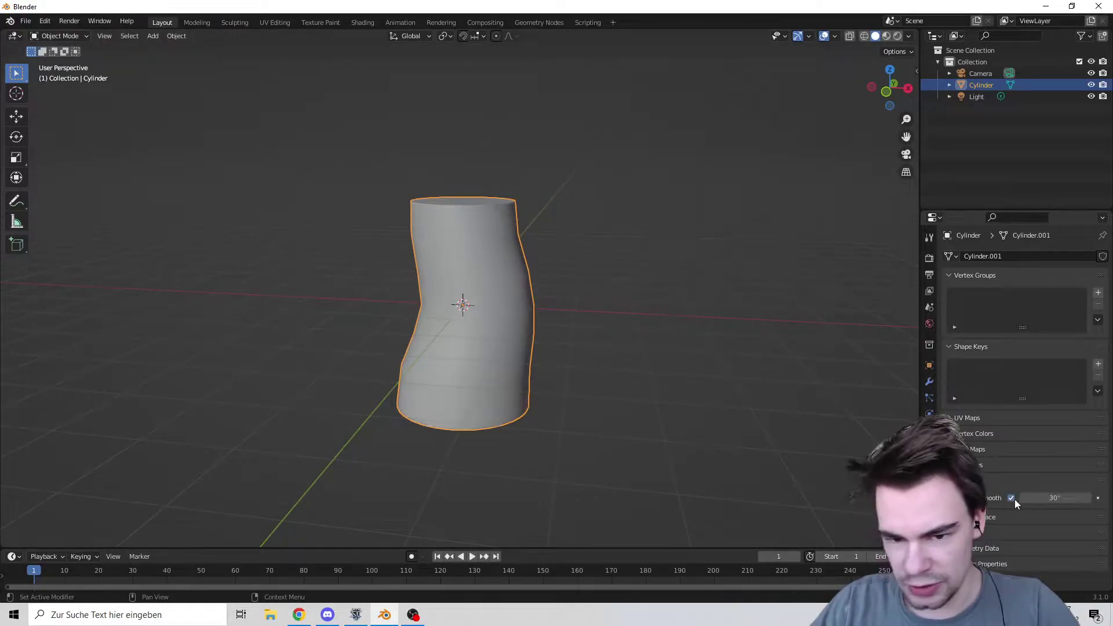
{"action": "left_click", "coordinate": [1011, 498]}
Step: Add a UV sphere and raise it about 3.13 m along Z above the stem
{"action": "middle_click_drag", "start_coordinate": [858, 333], "coordinate": [551, 227]}
{"action": "key", "text": "shift+a"}
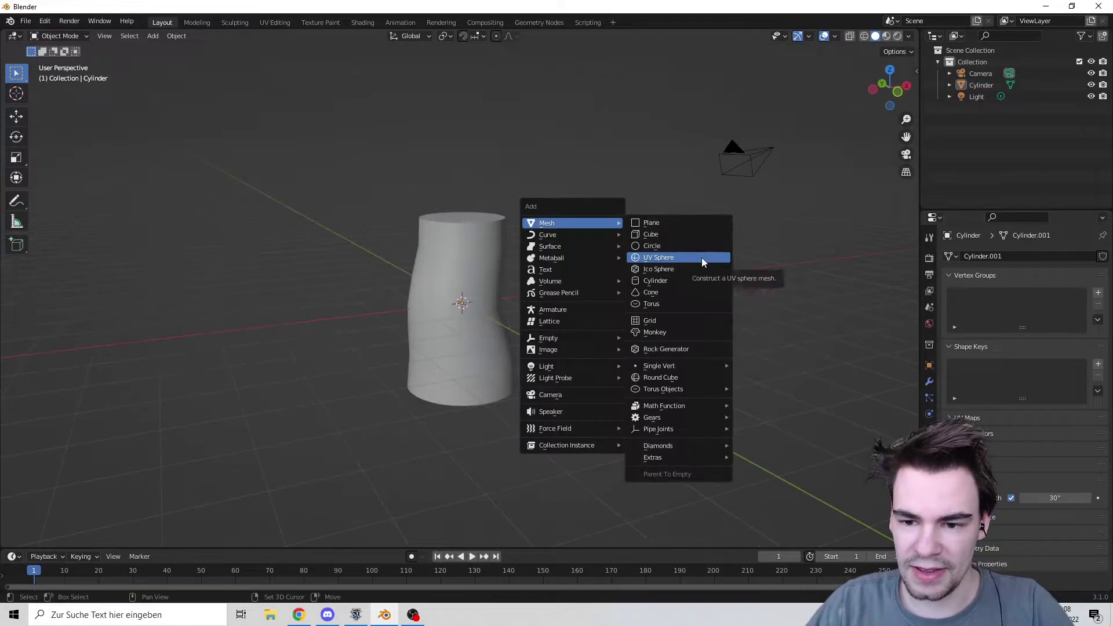
{"action": "left_click", "coordinate": [701, 259]}
{"action": "key", "text": "g"}
{"action": "key", "text": "z"}
{"action": "left_click", "coordinate": [725, 106]}
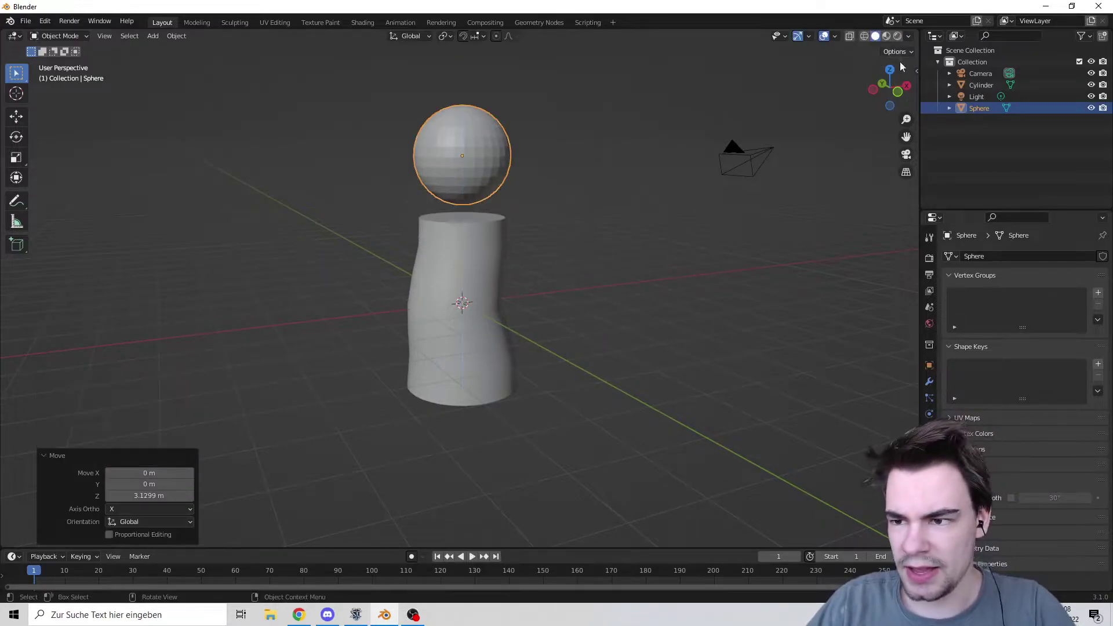
Step: Delete the faces of the sphere's lower half and scale the remaining dome by about 1.62
{"action": "key", "text": "Tab"}
{"action": "left_click", "coordinate": [850, 36]}
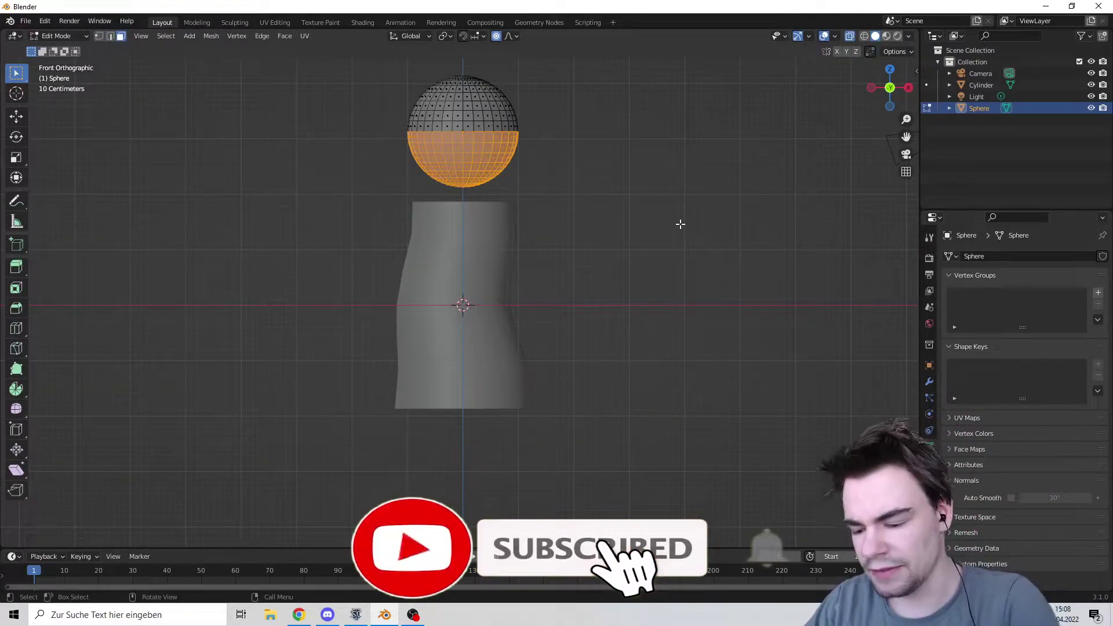
{"action": "key", "text": "x"}
{"action": "left_click", "coordinate": [681, 224]}
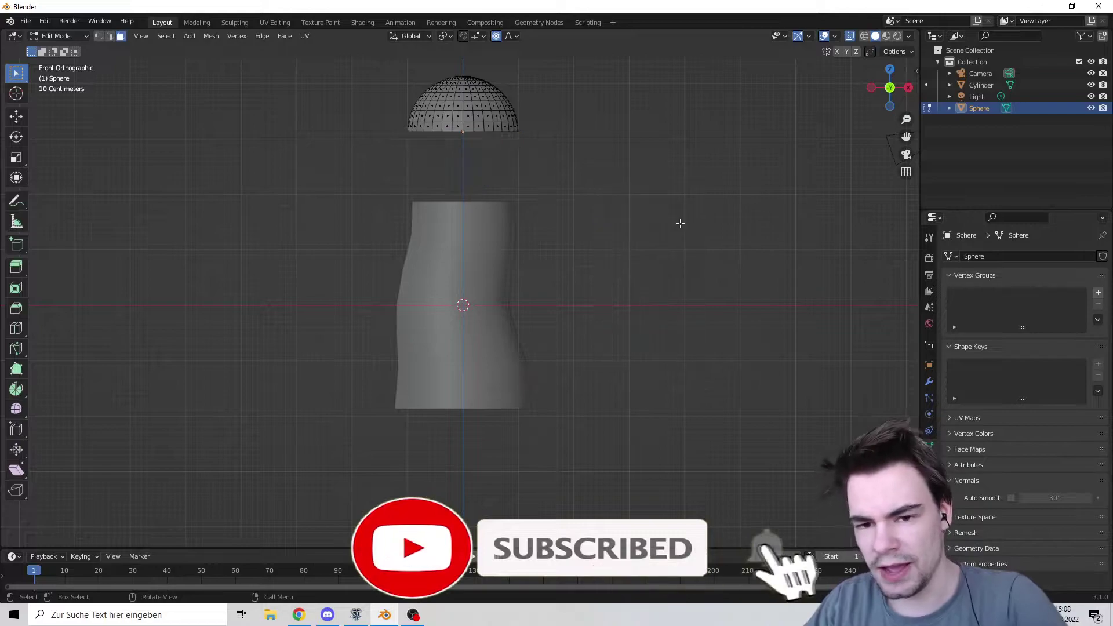
{"action": "scroll", "coordinate": [857, 152], "scroll_direction": "up", "scroll_amount": 1}
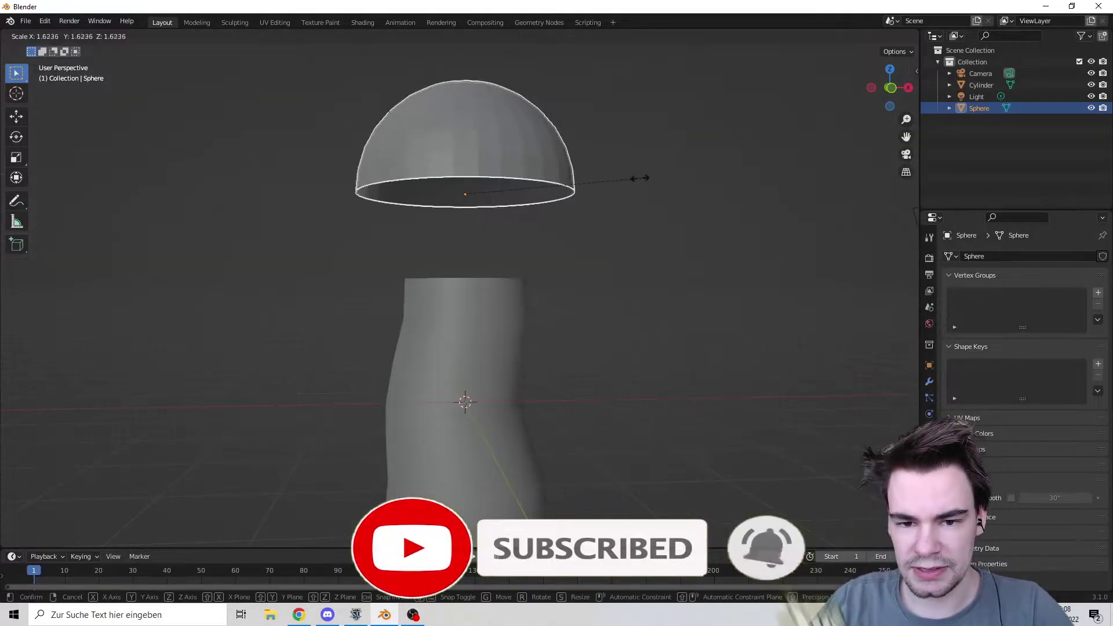
{"action": "left_click", "coordinate": [641, 176]}
{"action": "middle_click_drag", "start_coordinate": [642, 176], "coordinate": [586, 149]}
Step: Extrude the dome's open bottom edge loop and scale it inward by about 0.81 without proportional editing
{"action": "key", "text": "Tab"}
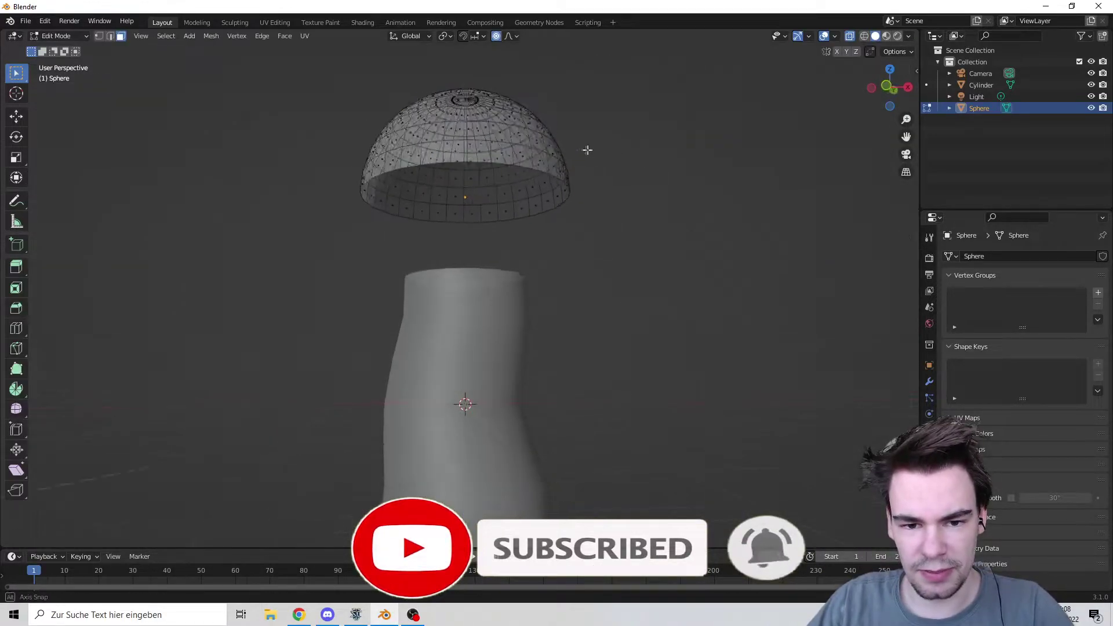
{"action": "key", "text": "2"}
{"action": "left_click", "coordinate": [385, 172], "text": "alt"}
{"action": "key", "text": "e"}
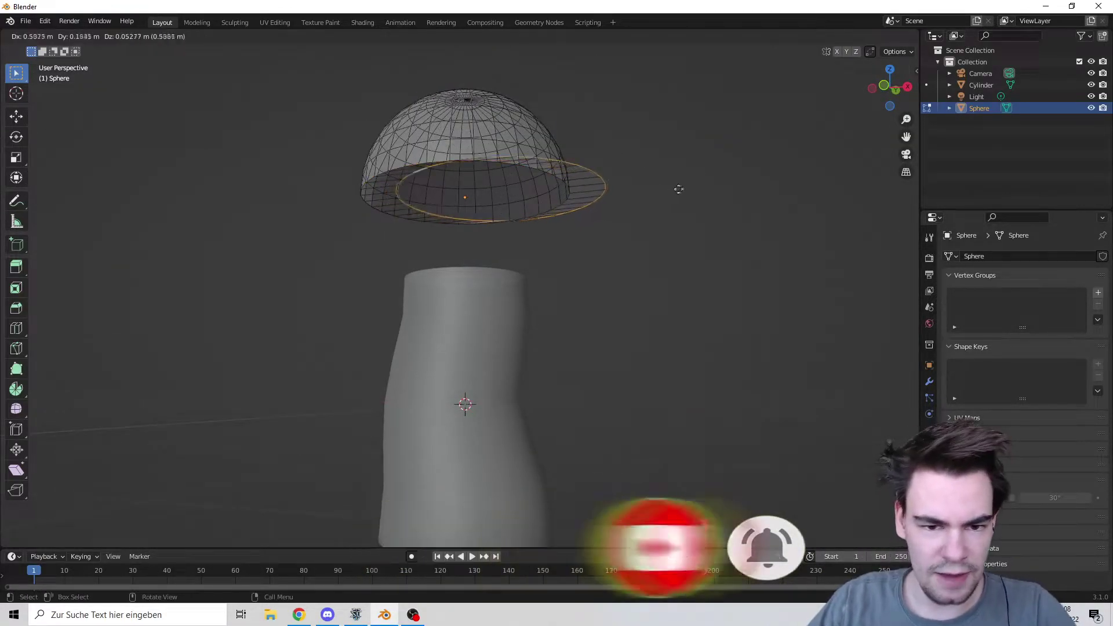
{"action": "right_click", "coordinate": [691, 184]}
{"action": "key", "text": "s"}
{"action": "key", "text": "o"}
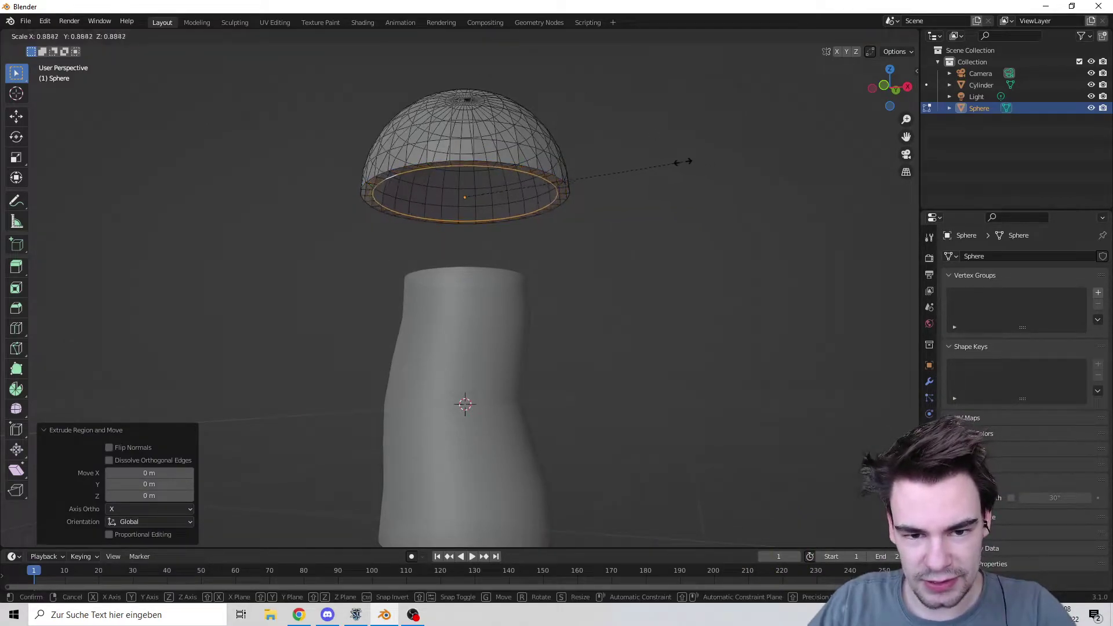
{"action": "left_click", "coordinate": [676, 177]}
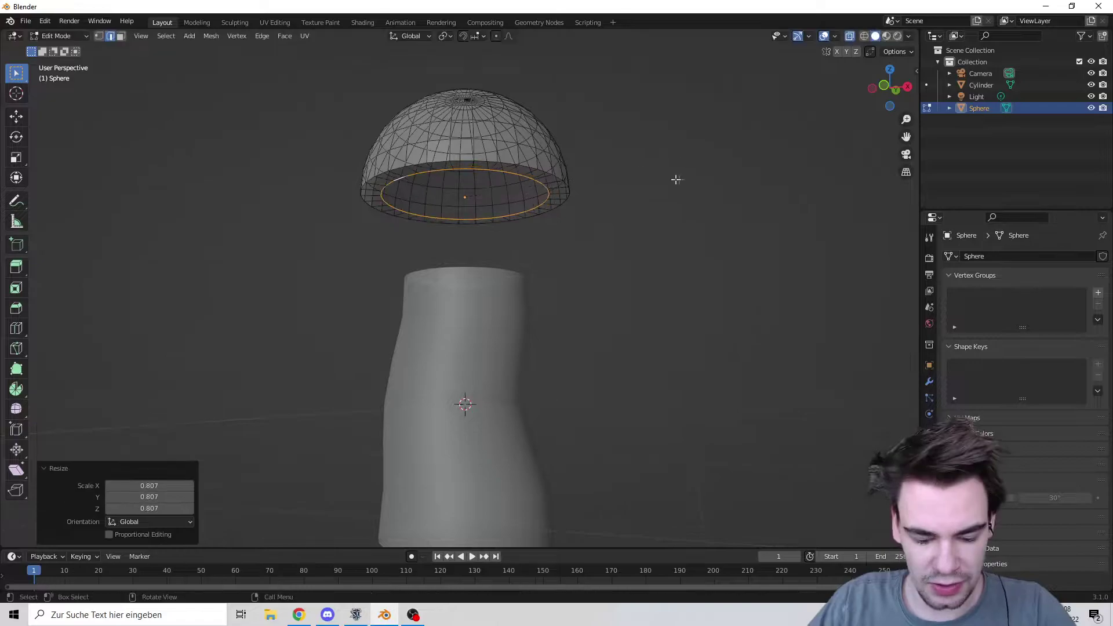
Step: Raise the inner rim loop about 0.09 m along Z into the dome
{"action": "key", "text": "g"}
{"action": "key", "text": "z"}
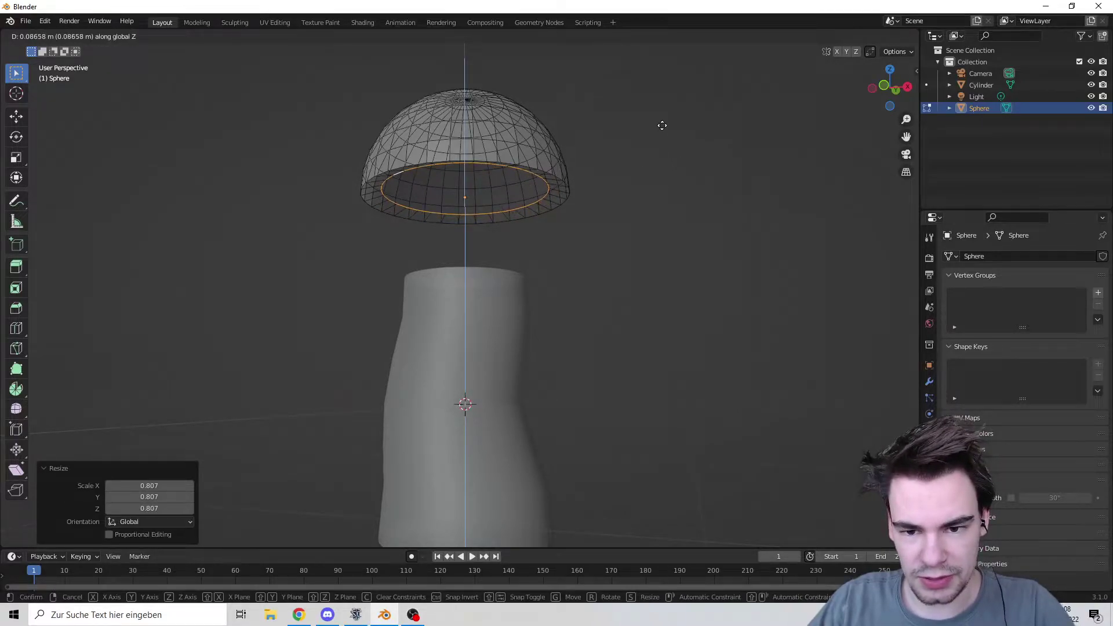
{"action": "left_click", "coordinate": [662, 128]}
{"action": "key", "text": "Tab"}
{"action": "scroll", "coordinate": [665, 176], "scroll_direction": "down", "scroll_amount": 4}
{"action": "middle_click_drag", "start_coordinate": [665, 176], "coordinate": [679, 121]}
{"action": "scroll", "coordinate": [569, 156], "scroll_direction": "up", "scroll_amount": 4}
{"action": "middle_click_drag", "start_coordinate": [419, 87], "coordinate": [395, 122]}
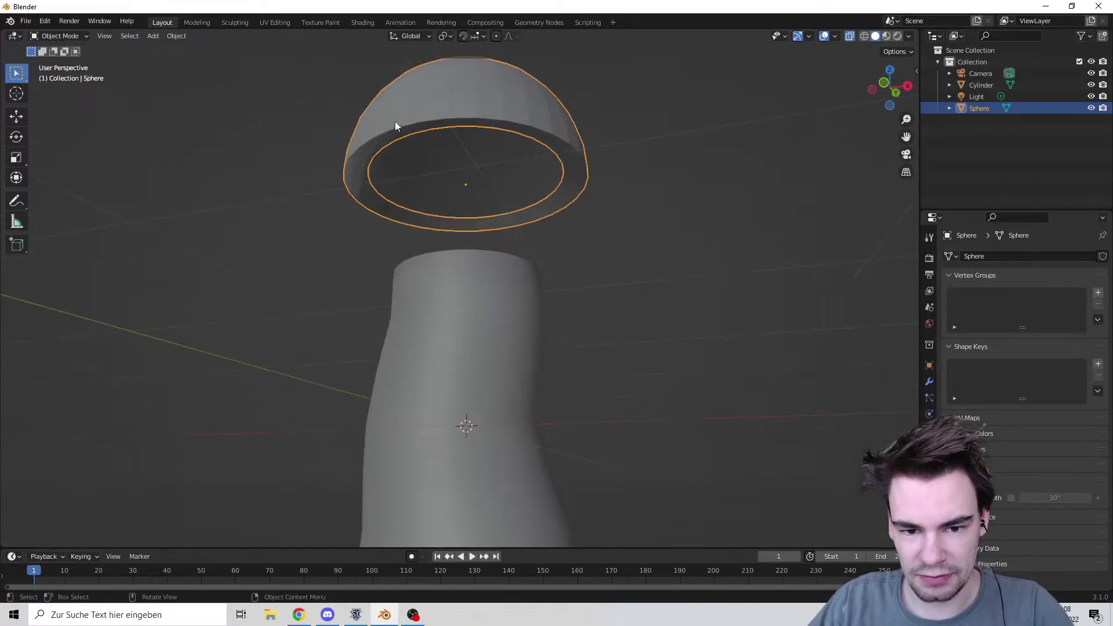
{"action": "middle_click_drag", "start_coordinate": [549, 134], "coordinate": [539, 185]}
{"action": "scroll", "coordinate": [539, 185], "scroll_direction": "down", "scroll_amount": 4}
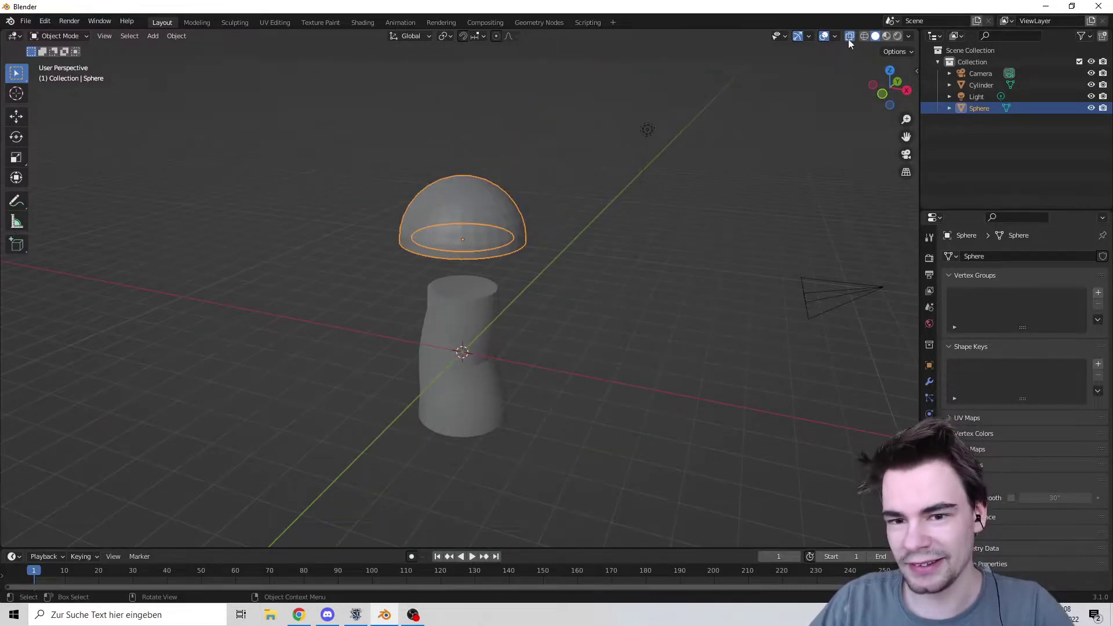
Step: Turn off X-ray, shade the dome smooth and enable Auto Smooth at 30°
{"action": "right_click", "coordinate": [471, 215]}
{"action": "left_click", "coordinate": [471, 215]}
{"action": "middle_click_drag", "start_coordinate": [534, 252], "coordinate": [561, 227]}
{"action": "scroll", "coordinate": [535, 172], "scroll_direction": "up", "scroll_amount": 3}
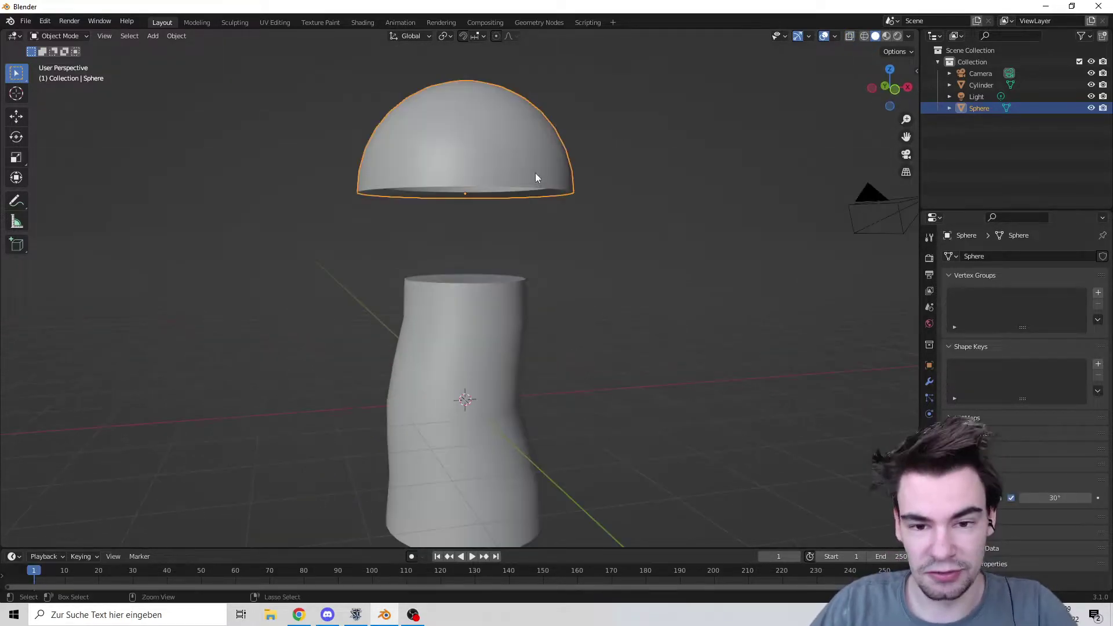
Step: Add a level 2 Subdivision modifier to the dome and open its modifier settings
{"action": "key", "text": "ctrl+2"}
{"action": "mouse_move", "coordinate": [544, 161]}
{"action": "middle_mouse_down"}
{"action": "mouse_move", "coordinate": [589, 114]}
{"action": "mouse_move", "coordinate": [648, 99]}
{"action": "mouse_move", "coordinate": [586, 150]}
{"action": "mouse_move", "coordinate": [542, 144]}
{"action": "middle_mouse_up"}
{"action": "left_click", "coordinate": [931, 381]}
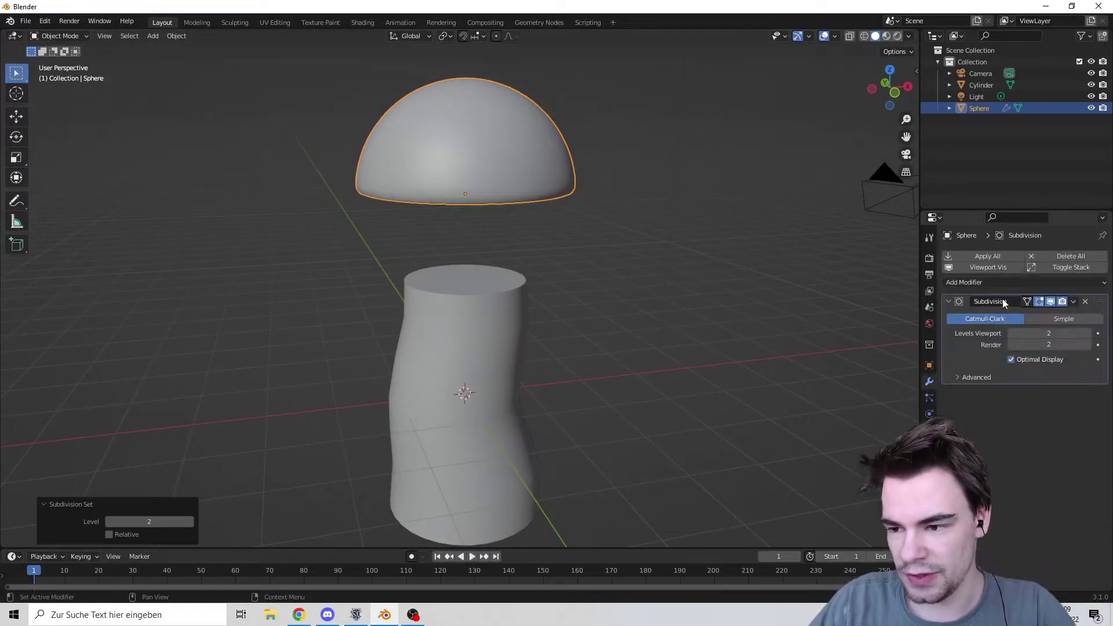
Step: Lower the cap about 1.34 m along Z onto the stem and scale it up by about 1.35
{"action": "middle_click_drag", "start_coordinate": [528, 174], "coordinate": [540, 167]}
{"action": "key", "text": "g"}
{"action": "key", "text": "z"}
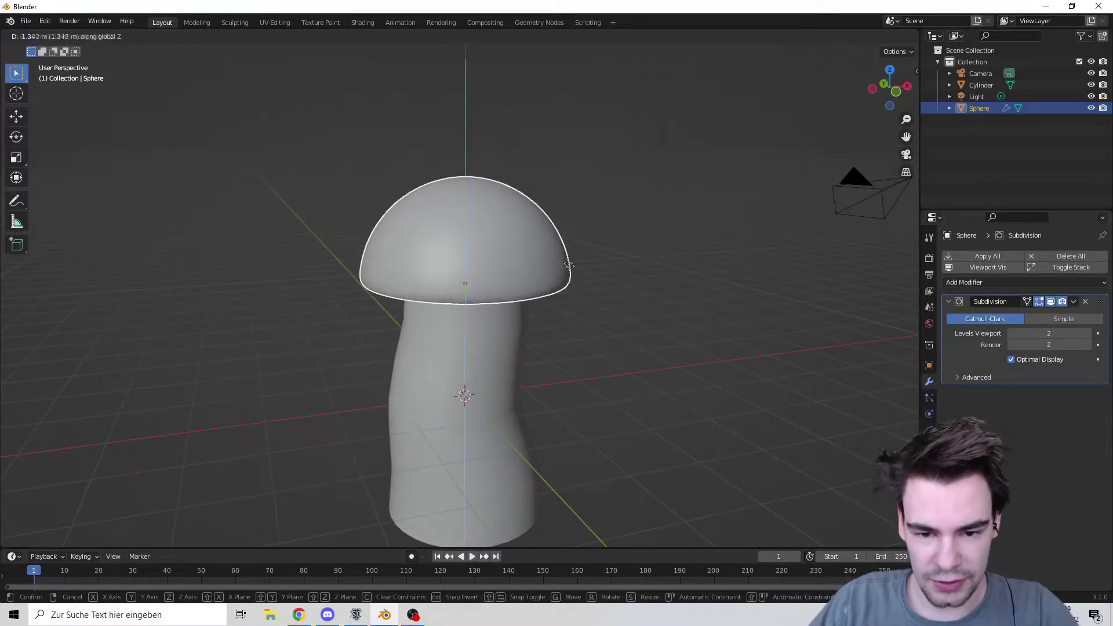
{"action": "left_click", "coordinate": [569, 265]}
{"action": "middle_click_drag", "start_coordinate": [662, 308], "coordinate": [654, 318]}
{"action": "key", "text": "s"}
{"action": "left_click", "coordinate": [701, 274]}
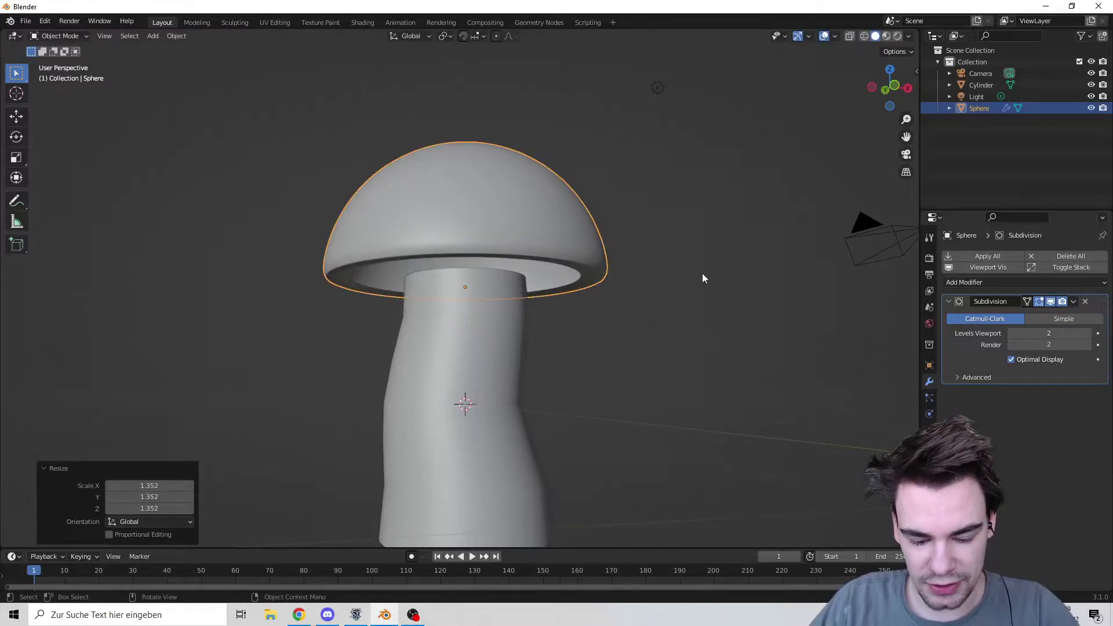
Step: Extrude the cap's inner rim loop and scale it inward to close the gap around the stem
{"action": "middle_click_drag", "start_coordinate": [701, 273], "coordinate": [487, 248]}
{"action": "scroll", "coordinate": [765, 307], "scroll_direction": "down", "scroll_amount": 5}
{"action": "scroll", "coordinate": [722, 284], "scroll_direction": "up", "scroll_amount": 3}
{"action": "scroll", "coordinate": [611, 251], "scroll_direction": "up", "scroll_amount": 5}
{"action": "key", "text": "Tab"}
{"action": "key", "text": "e"}
{"action": "key", "text": "s"}
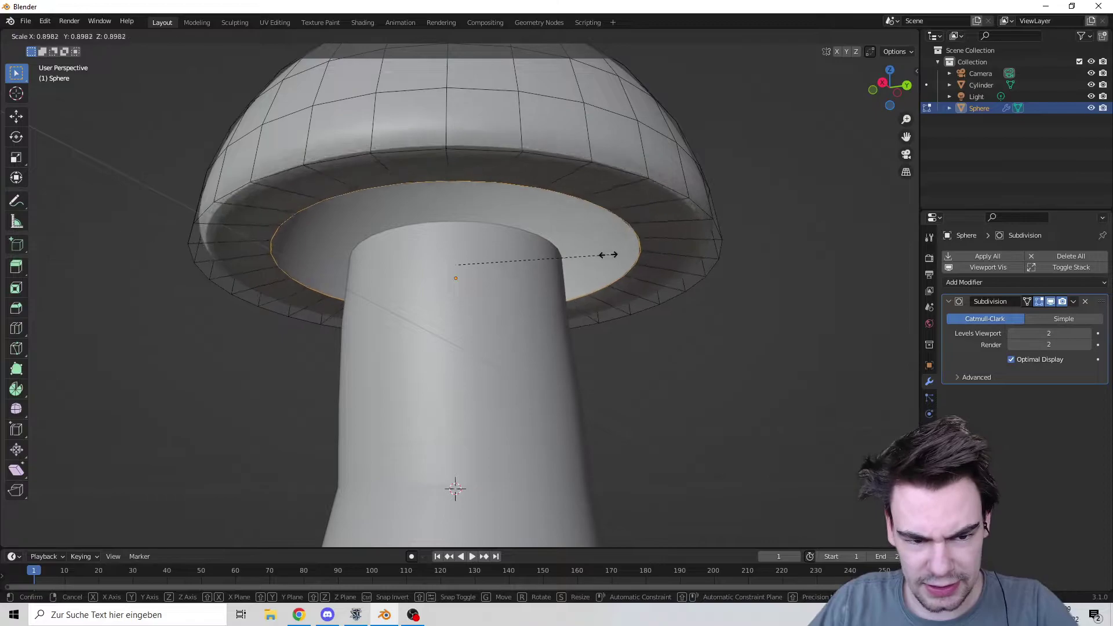
{"action": "left_click", "coordinate": [536, 247]}
{"action": "key", "text": "Tab"}
{"action": "scroll", "coordinate": [743, 296], "scroll_direction": "down", "scroll_amount": 3}
{"action": "mouse_move", "coordinate": [742, 296]}
{"action": "middle_mouse_down"}
{"action": "mouse_move", "coordinate": [774, 259]}
{"action": "mouse_move", "coordinate": [759, 297]}
{"action": "middle_mouse_up"}
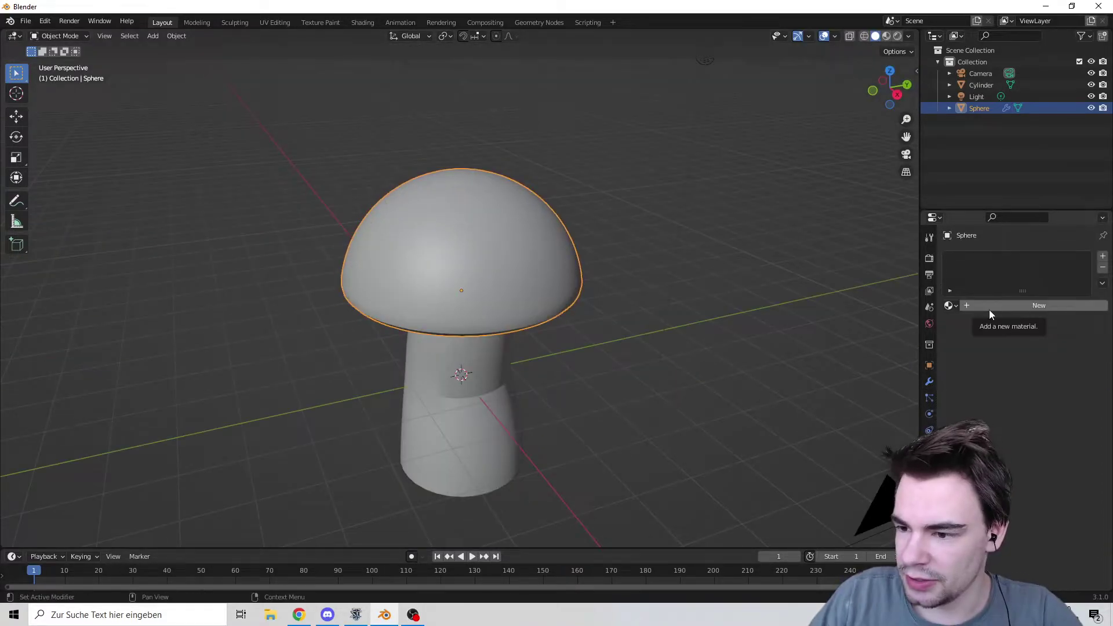
Step: Give the cap a new material with a red base color (H 0.999, S 0.977, V 0.8)
{"action": "left_click", "coordinate": [990, 307]}
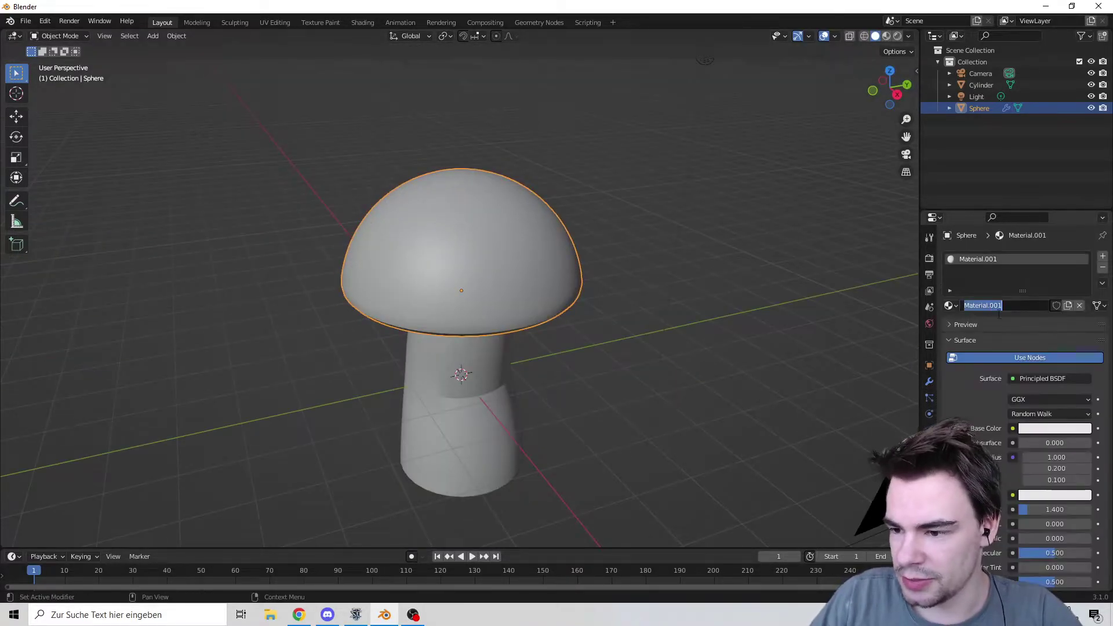
{"action": "left_click", "coordinate": [1045, 429]}
{"action": "left_click", "coordinate": [1036, 322]}
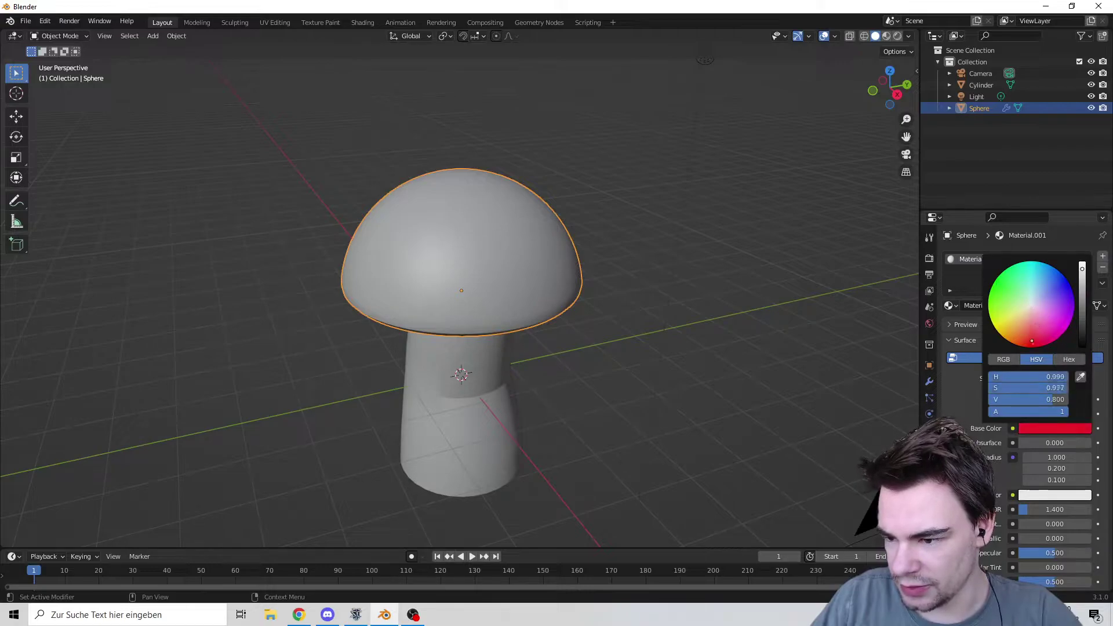
Step: Switch the viewport to Material Preview and set the cap material's roughness to 0.6
{"action": "left_click", "coordinate": [887, 36]}
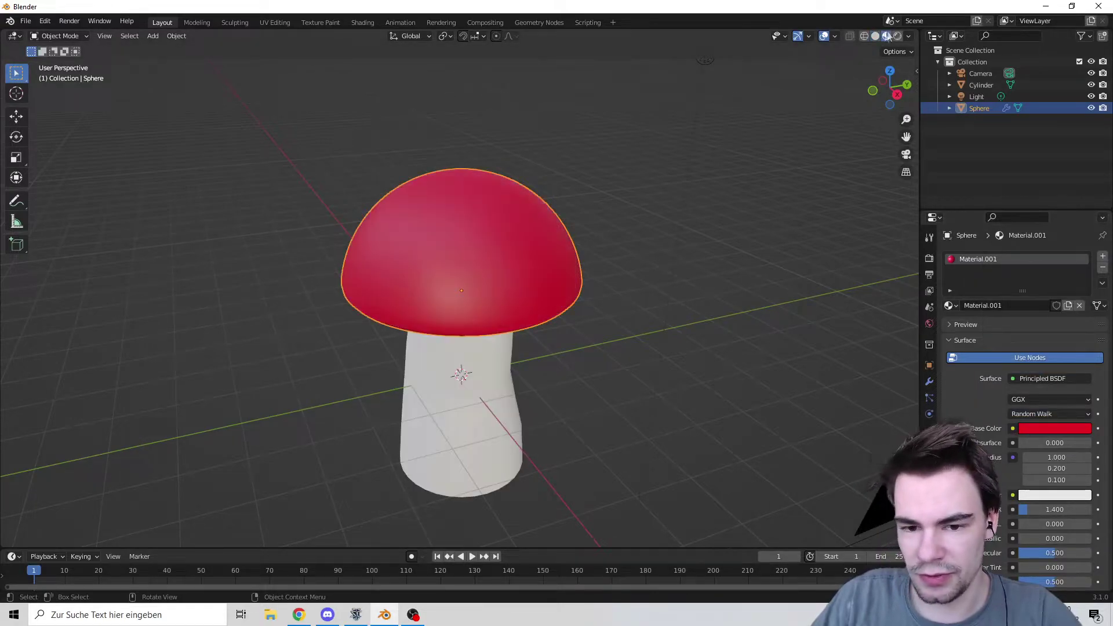
{"action": "mouse_move", "coordinate": [724, 203]}
{"action": "middle_mouse_down"}
{"action": "mouse_move", "coordinate": [701, 229]}
{"action": "mouse_move", "coordinate": [835, 377]}
{"action": "middle_mouse_up"}
{"action": "scroll", "coordinate": [1044, 476], "scroll_direction": "down", "scroll_amount": 2}
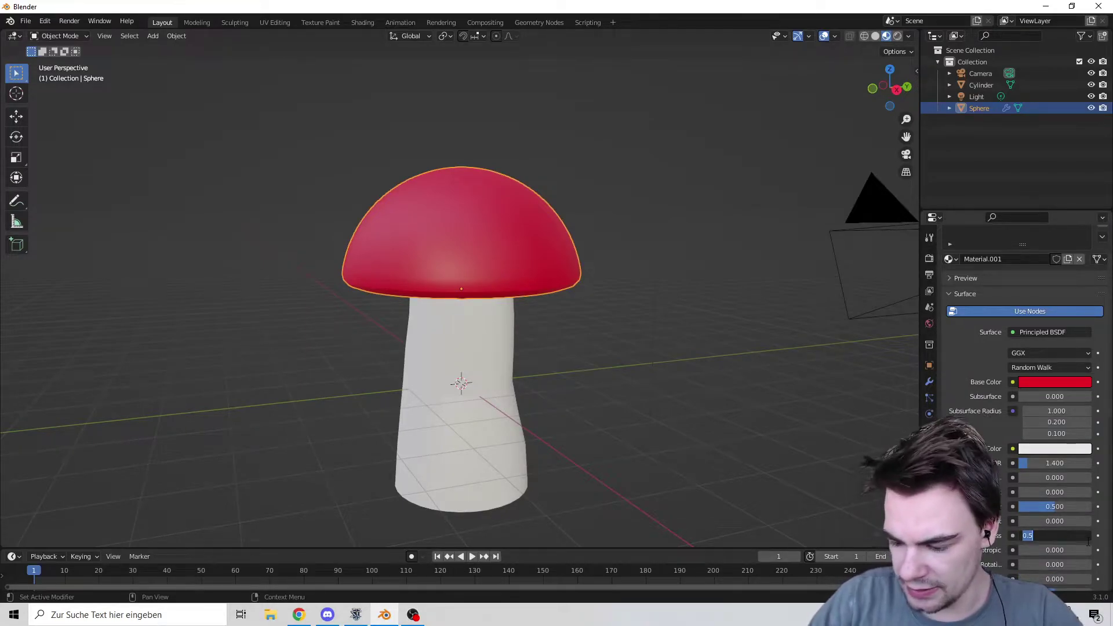
Step: Give the stem a new material with a pale yellow-orange base color
{"action": "left_click", "coordinate": [497, 368]}
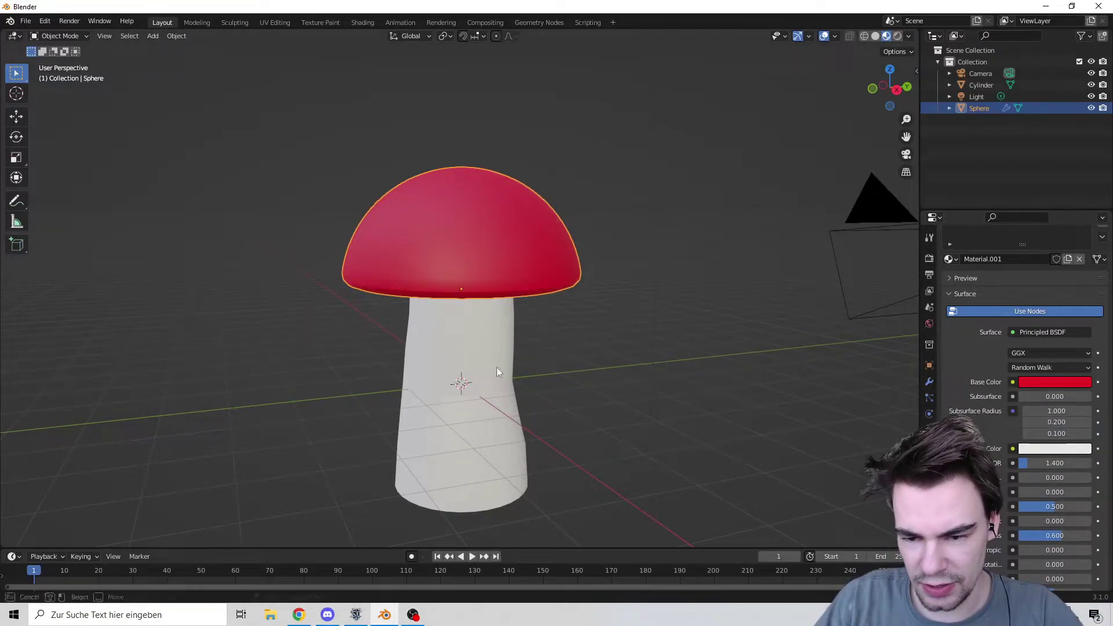
{"action": "left_click", "coordinate": [455, 410]}
{"action": "left_click", "coordinate": [1037, 307]}
{"action": "left_click", "coordinate": [1055, 428]}
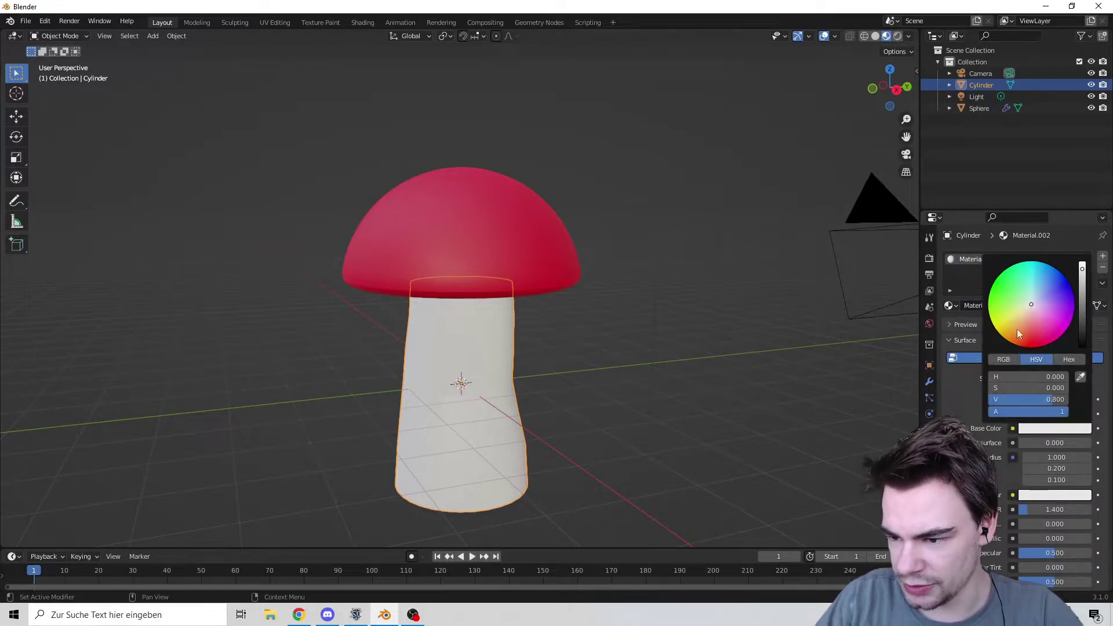
{"action": "mouse_move", "coordinate": [1031, 313]}
{"action": "left_mouse_down"}
{"action": "mouse_move", "coordinate": [1023, 332]}
{"action": "mouse_move", "coordinate": [1019, 322]}
{"action": "left_mouse_up"}
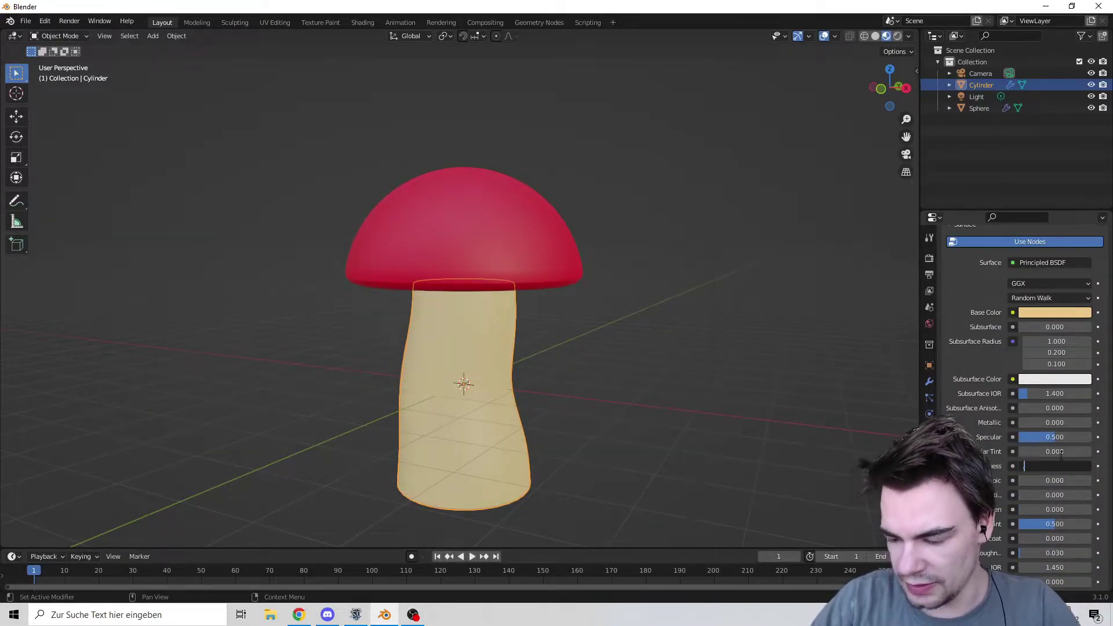
Step: Set the stem material's roughness to 0.6 and deselect the stem
{"action": "type", "text": "0.6"}
{"action": "key", "text": "Return"}
{"action": "middle_click_drag", "start_coordinate": [685, 360], "coordinate": [664, 367]}
{"action": "left_click", "coordinate": [752, 241]}
{"action": "middle_click_drag", "start_coordinate": [753, 241], "coordinate": [735, 249]}
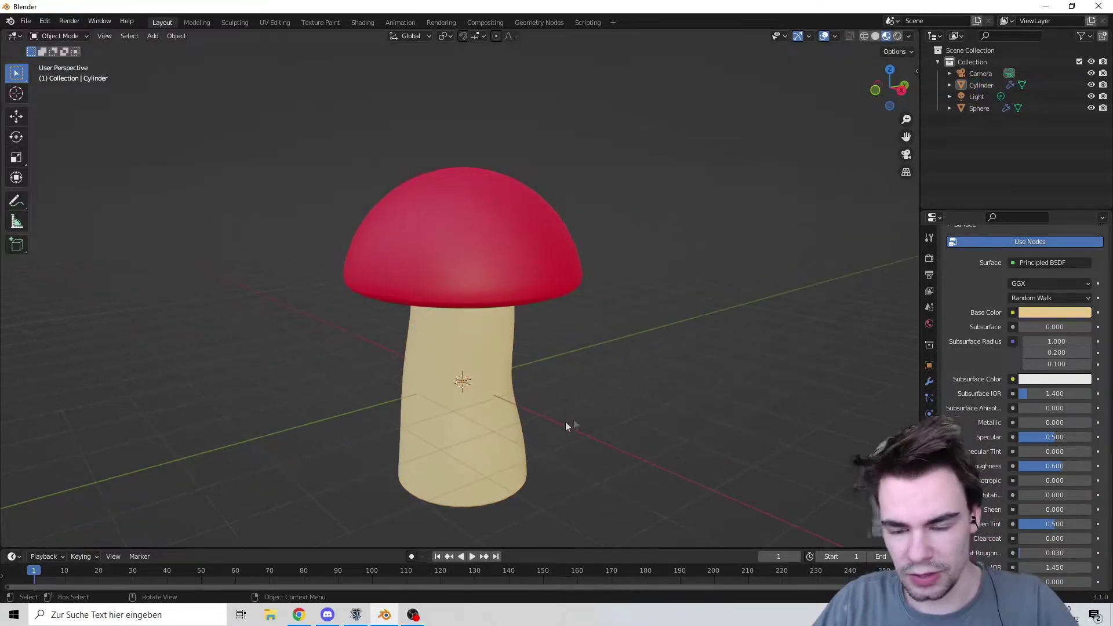
Step: Switch the viewport to Rendered shading and set the render engine to Cycles
{"action": "left_click", "coordinate": [909, 36]}
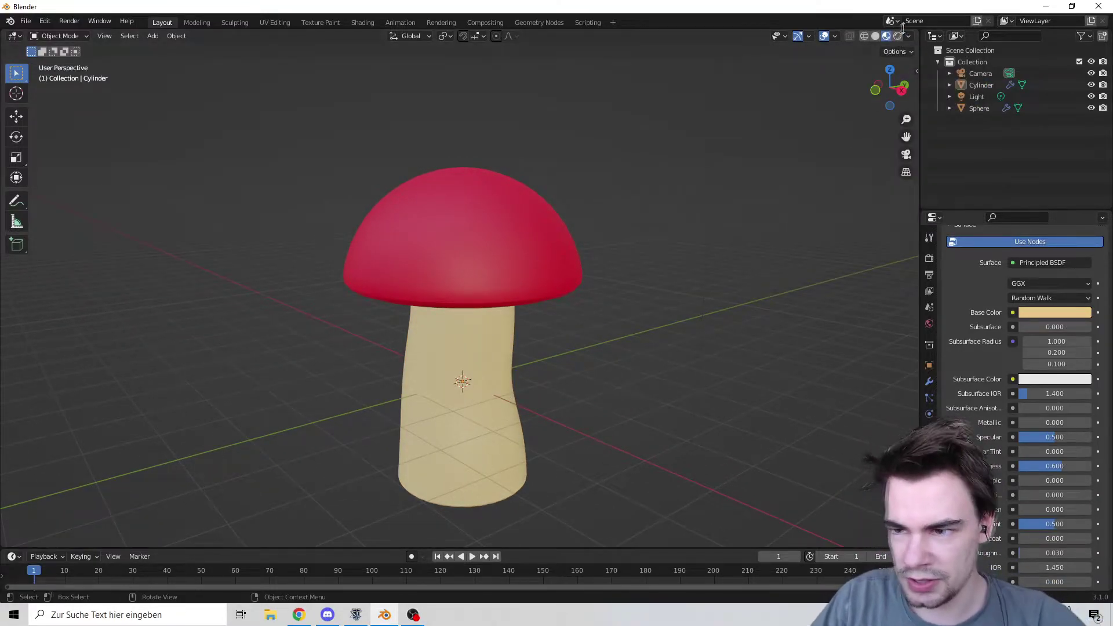
{"action": "left_click", "coordinate": [897, 36]}
{"action": "left_click_drag", "start_coordinate": [954, 253], "coordinate": [959, 255]}
{"action": "left_click", "coordinate": [967, 257]}
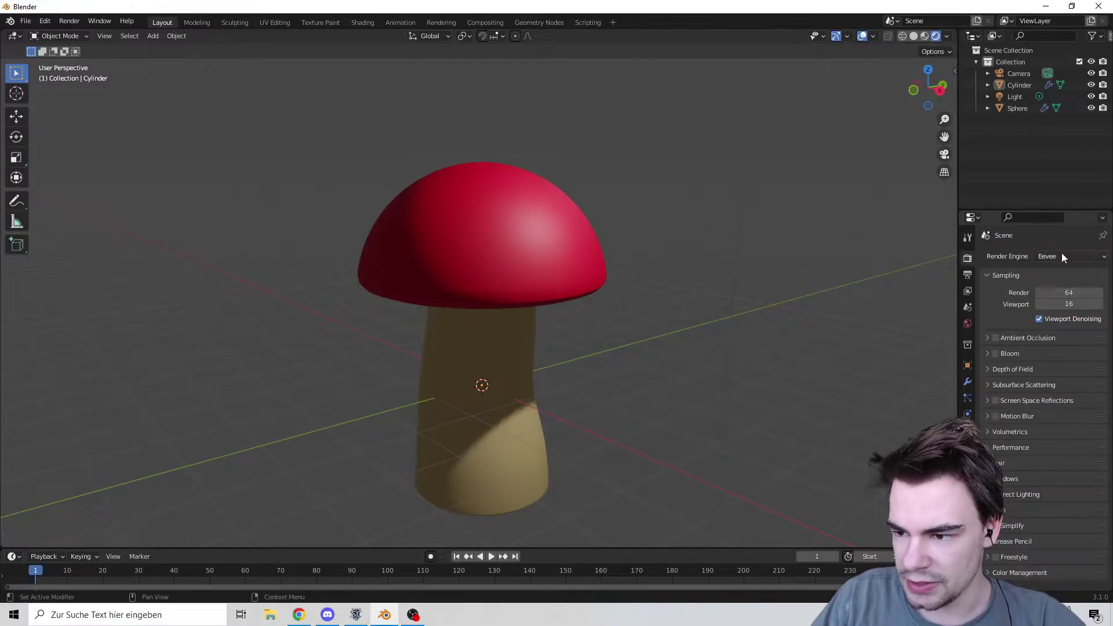
{"action": "left_click", "coordinate": [1059, 300]}
{"action": "scroll", "coordinate": [580, 301], "scroll_direction": "down", "scroll_amount": 3}
Step: Add an Environment Texture node to the World shader and link its Color output to the Background node's Color
{"action": "middle_click_drag", "start_coordinate": [670, 315], "coordinate": [256, 557]}
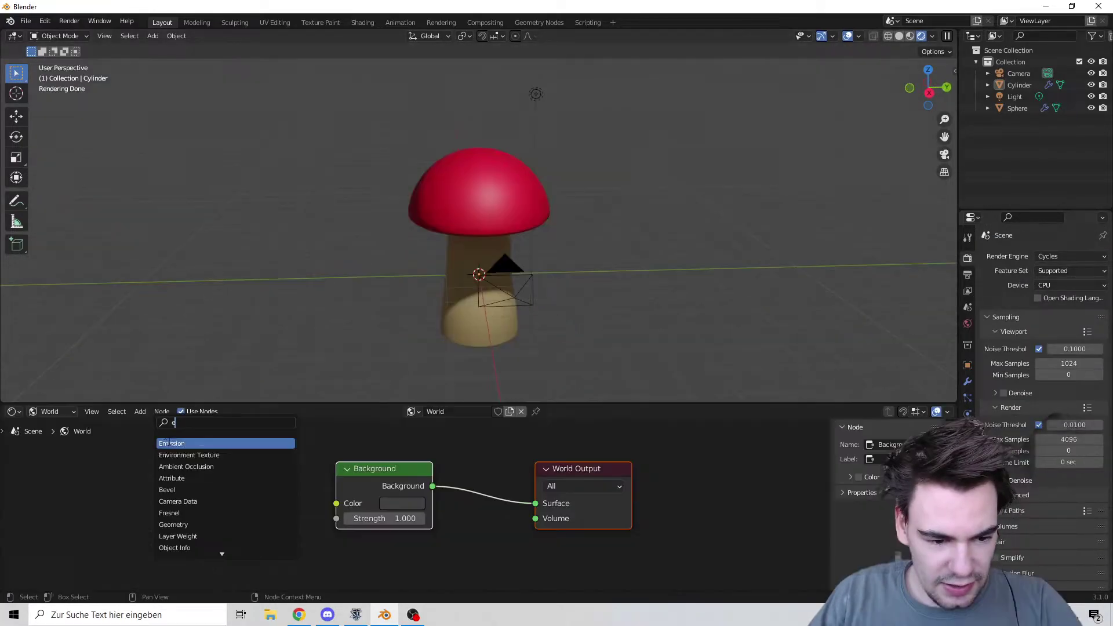
{"action": "left_click", "coordinate": [189, 455]}
{"action": "left_click", "coordinate": [244, 487]}
{"action": "left_click_drag", "start_coordinate": [244, 487], "coordinate": [182, 476]}
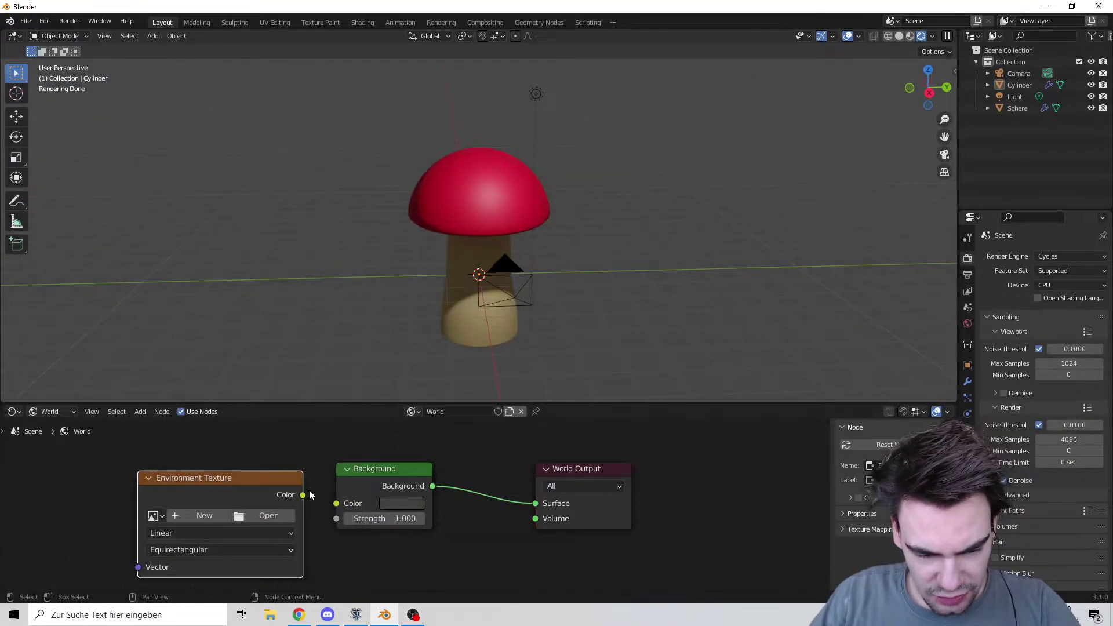
{"action": "left_click_drag", "start_coordinate": [303, 495], "coordinate": [348, 520]}
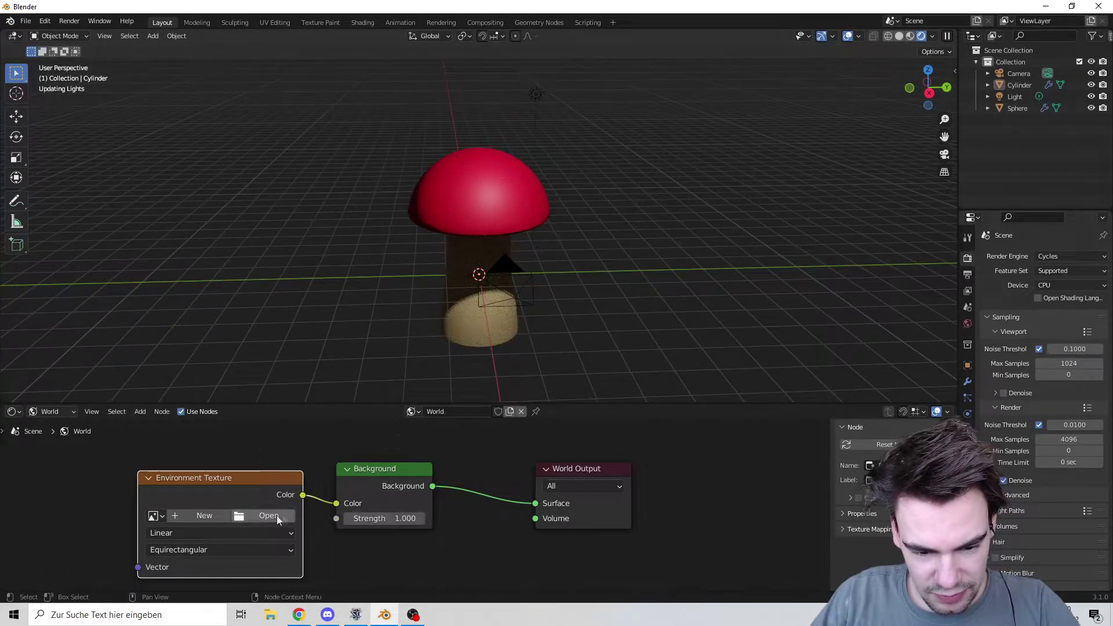
Step: Load turning_area_4k.exr into the Environment Texture node and enable the Transparent film option
{"action": "left_click", "coordinate": [277, 516]}
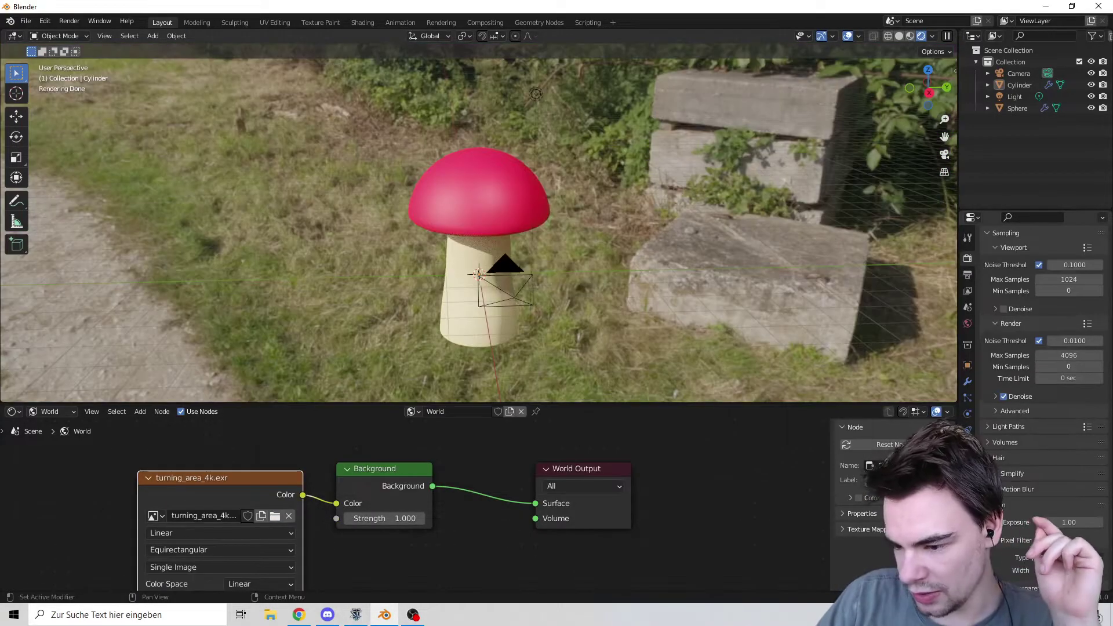
{"action": "scroll", "coordinate": [1021, 561], "scroll_direction": "down", "scroll_amount": 2}
{"action": "left_click", "coordinate": [1004, 541]}
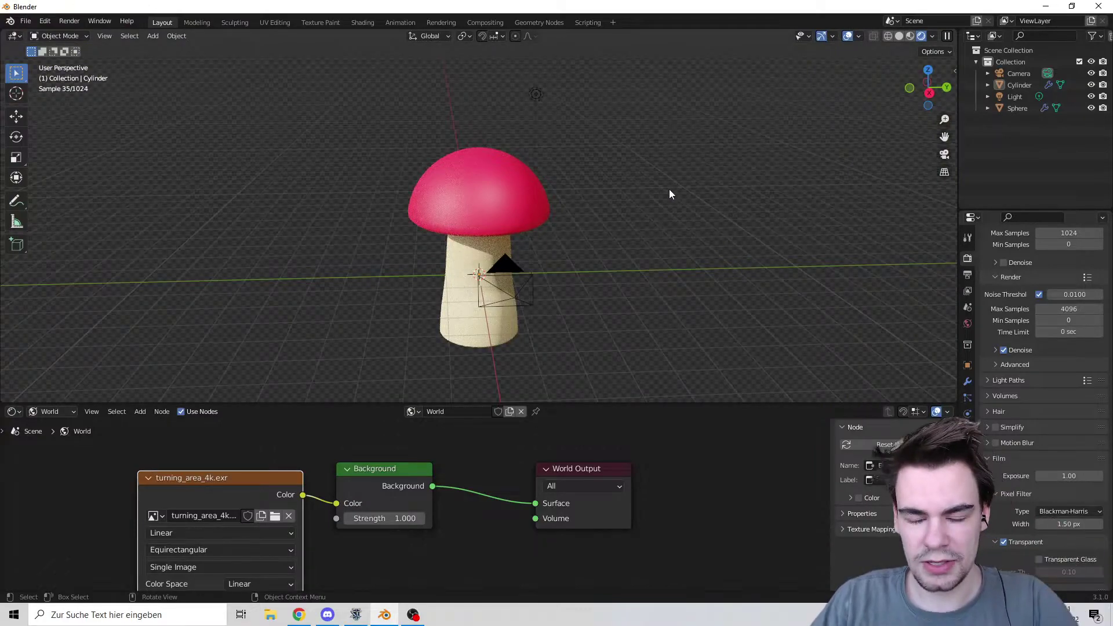
Step: Add a circle mesh and move it about 6.79 m along the Y axis, beside the mushroom
{"action": "key", "text": "shift+a"}
{"action": "mouse_move", "coordinate": [670, 189]}
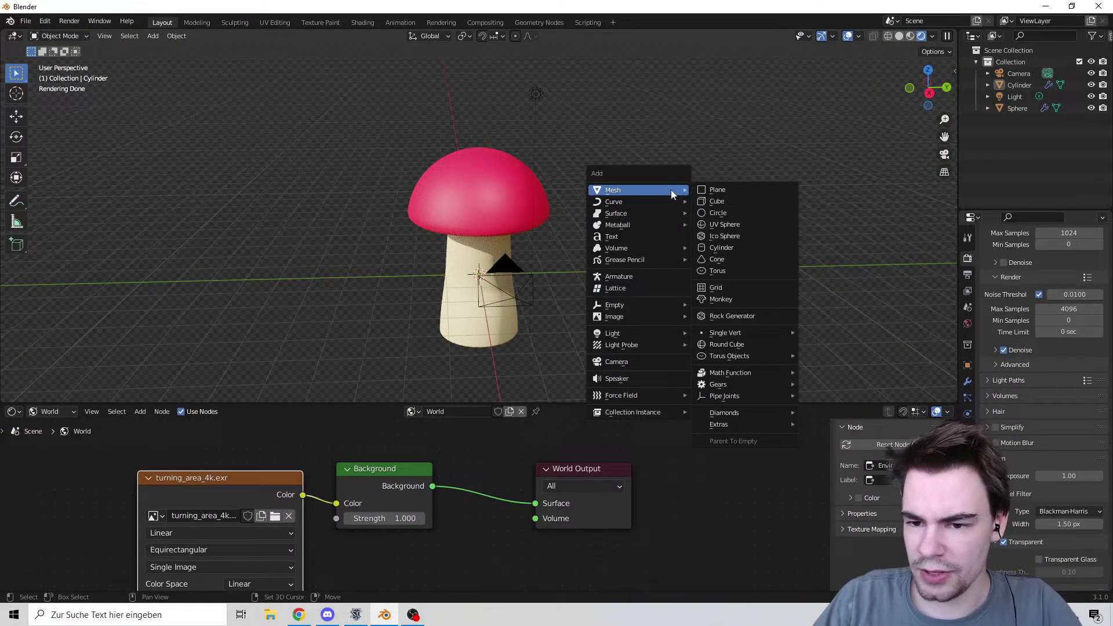
{"action": "left_click", "coordinate": [763, 212]}
{"action": "key", "text": "g"}
{"action": "key", "text": "y"}
{"action": "left_click", "coordinate": [24, 204]}
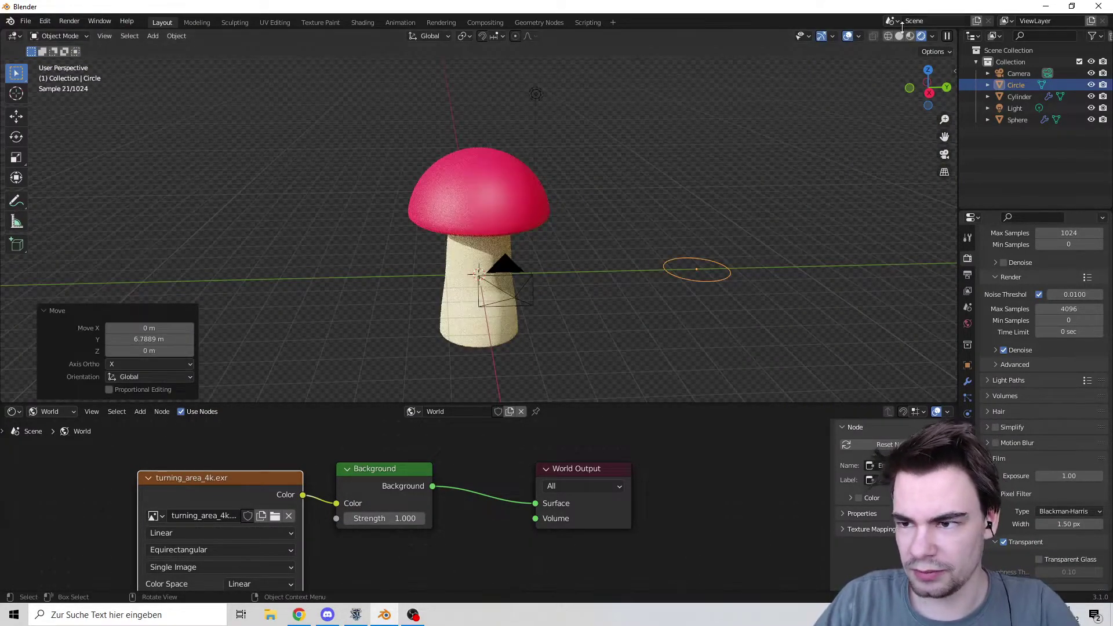
Step: Switch the viewport to Material Preview and fill the circle with a face in Edit Mode
{"action": "left_click", "coordinate": [924, 36]}
{"action": "left_click_drag", "start_coordinate": [944, 137], "coordinate": [855, 123]}
{"action": "scroll", "coordinate": [769, 184], "scroll_direction": "up", "scroll_amount": 2}
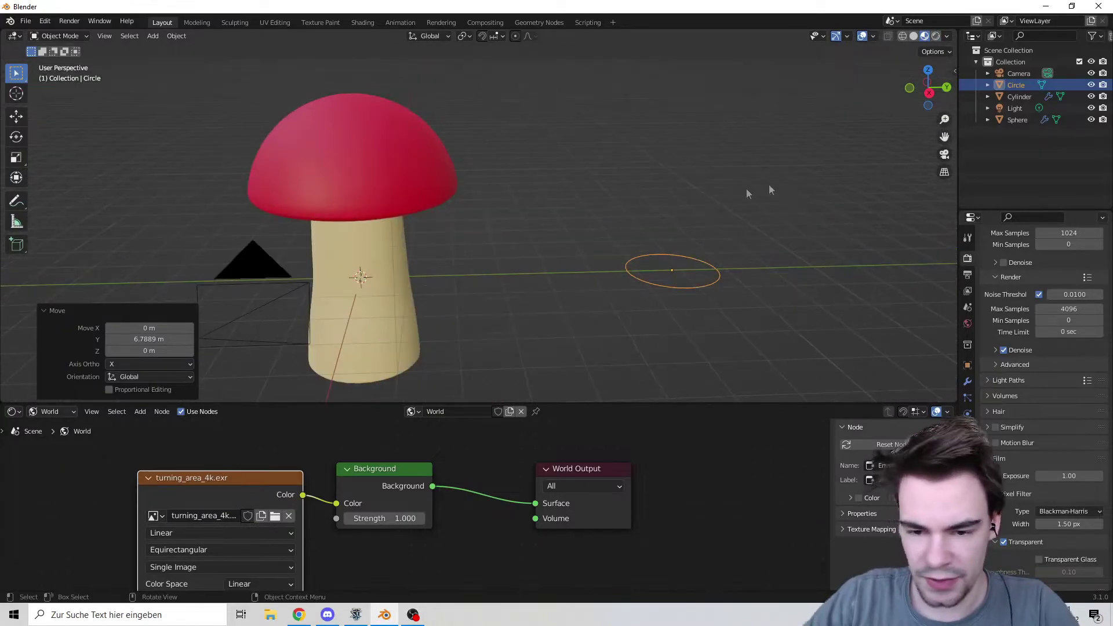
{"action": "key", "text": "Tab"}
{"action": "left_click", "coordinate": [99, 36]}
{"action": "right_click", "coordinate": [726, 243]}
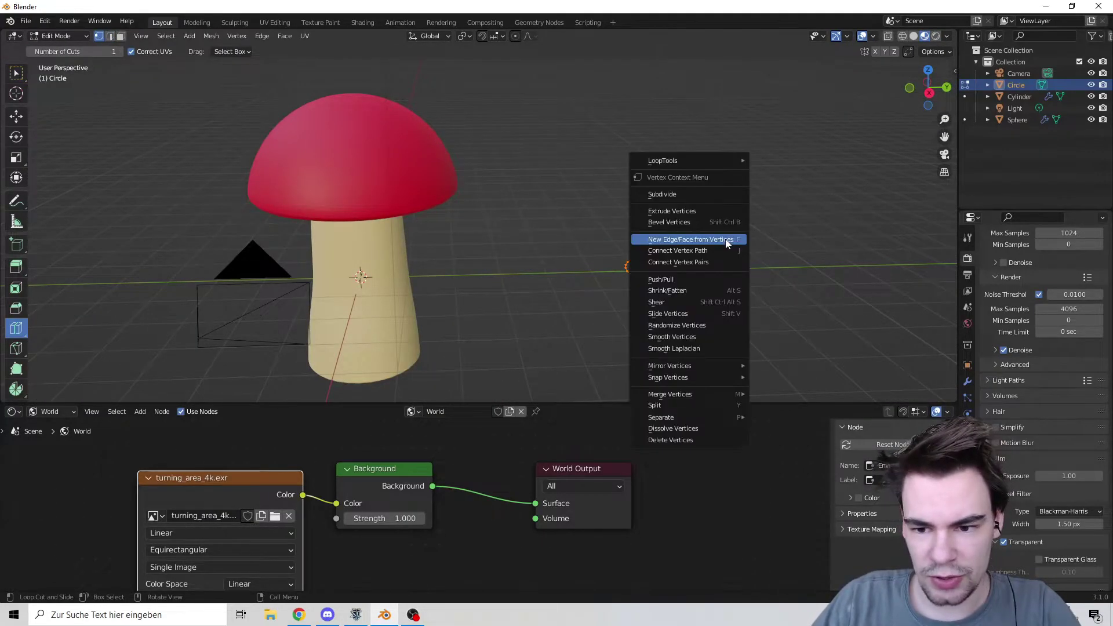
{"action": "left_click", "coordinate": [727, 239]}
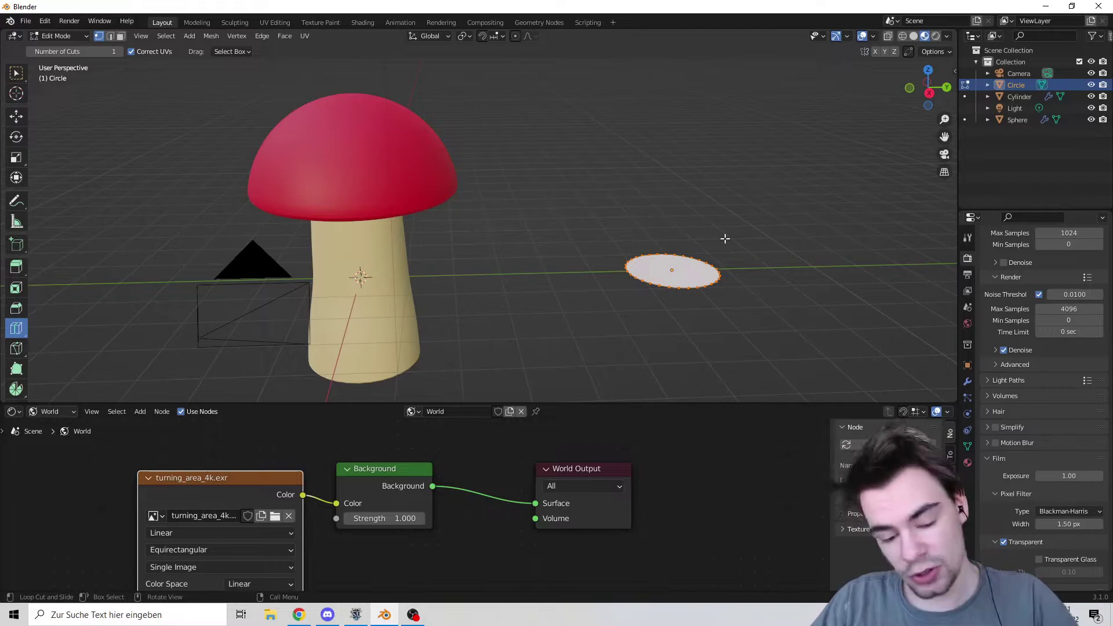
Step: Extrude the circle's face upward into a thin disc and return to Object Mode
{"action": "key", "text": "e"}
{"action": "left_click", "coordinate": [728, 139]}
{"action": "key", "text": "Tab"}
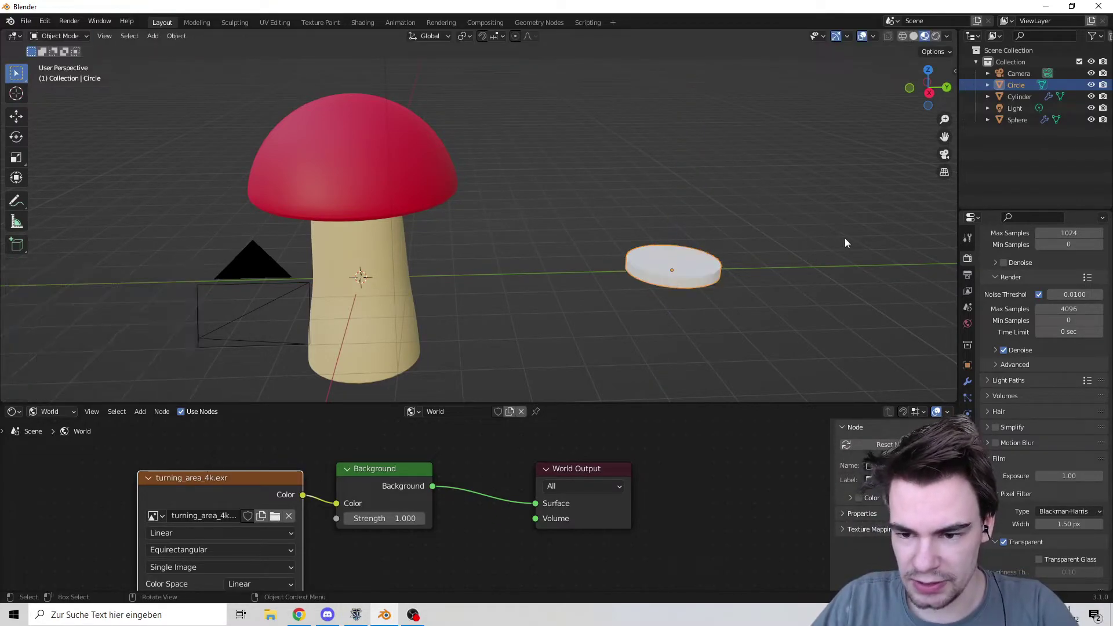
Step: Duplicate the disc and move the copy about 2.29 m along the Y axis
{"action": "scroll", "coordinate": [492, 287], "scroll_direction": "up", "scroll_amount": 5}
{"action": "middle_click_drag", "start_coordinate": [721, 313], "coordinate": [517, 294], "text": "shift"}
{"action": "scroll", "coordinate": [563, 278], "scroll_direction": "down", "scroll_amount": 4}
{"action": "scroll", "coordinate": [512, 293], "scroll_direction": "down", "scroll_amount": 2}
{"action": "key", "text": "ctrl+c"}
{"action": "key", "text": "ctrl+v"}
{"action": "key", "text": "g"}
{"action": "key", "text": "y"}
{"action": "left_click", "coordinate": [666, 251]}
Step: Scale the copied disc down to a little over half the size of the original disc
{"action": "key", "text": "s"}
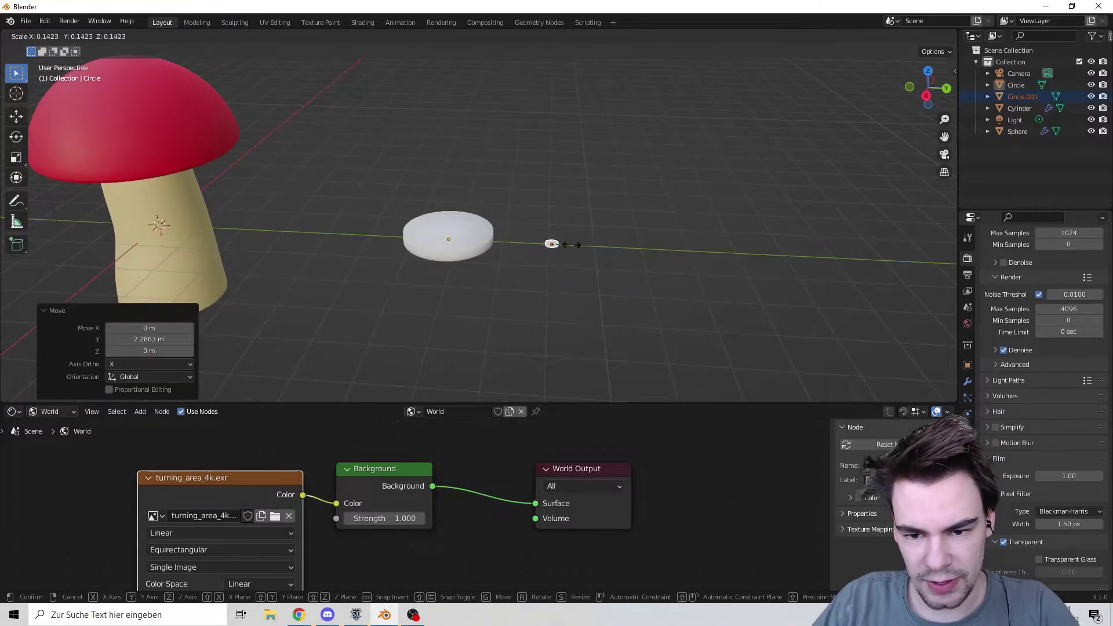
{"action": "left_click", "coordinate": [603, 244]}
{"action": "key", "text": "s"}
{"action": "left_click", "coordinate": [715, 267]}
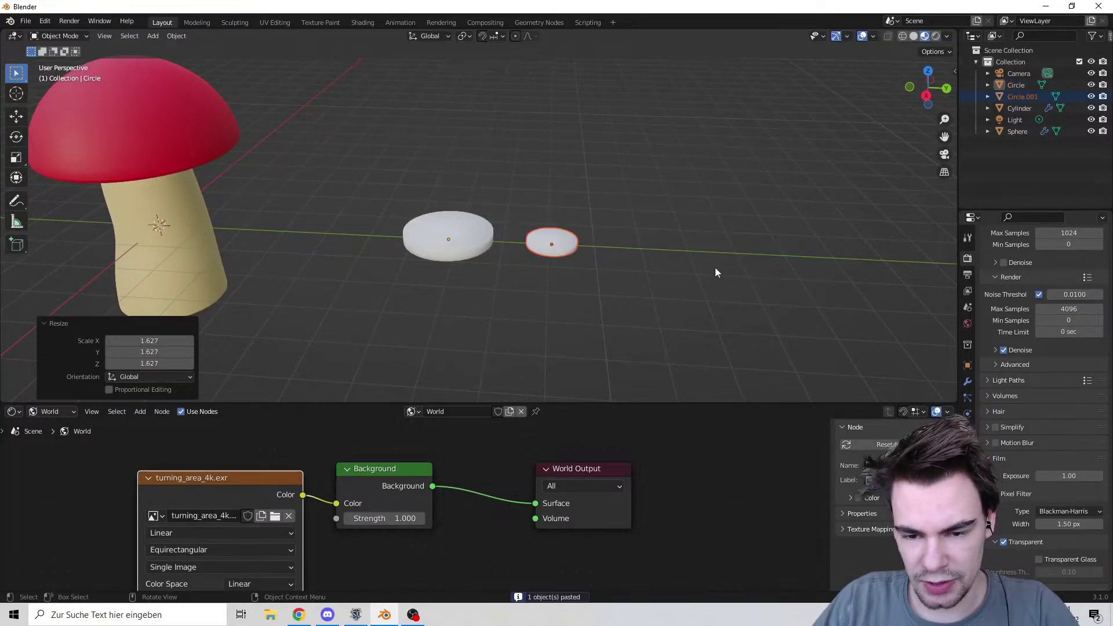
Step: Move both discs into a new collection named Collection 2 and hide that collection
{"action": "left_click_drag", "start_coordinate": [381, 185], "coordinate": [396, 192]}
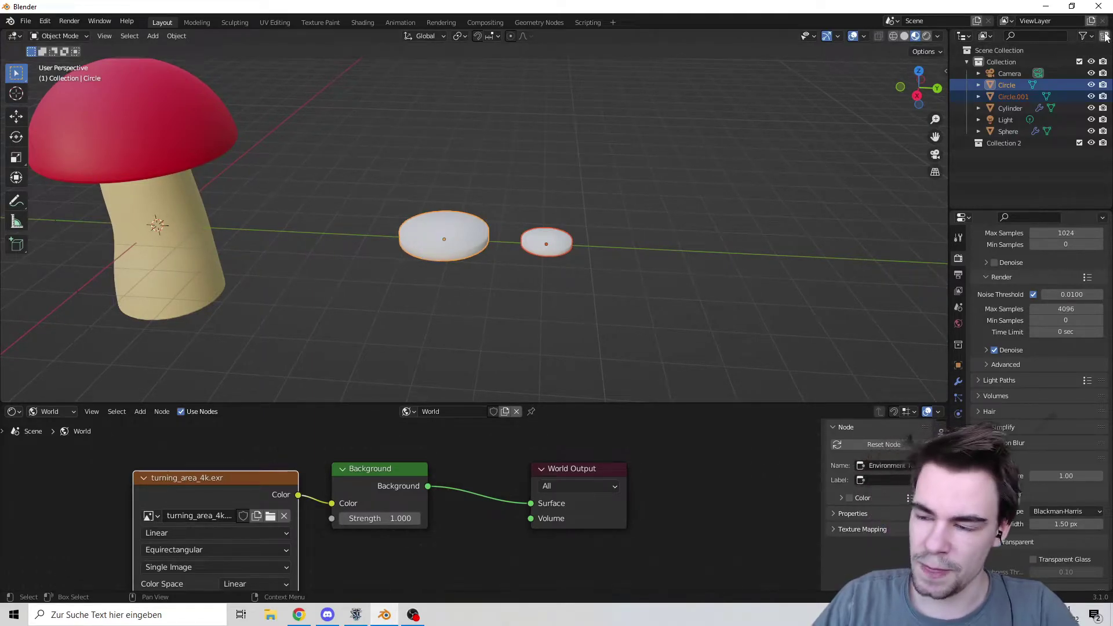
{"action": "left_click_drag", "start_coordinate": [1015, 96], "coordinate": [1010, 143]}
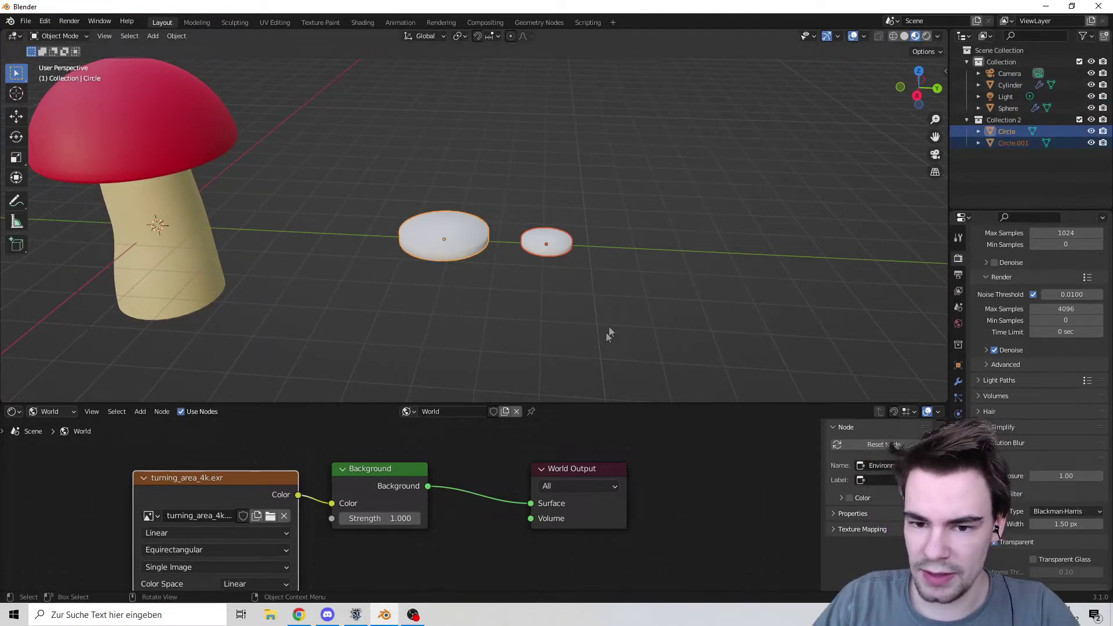
{"action": "left_click", "coordinate": [1091, 131]}
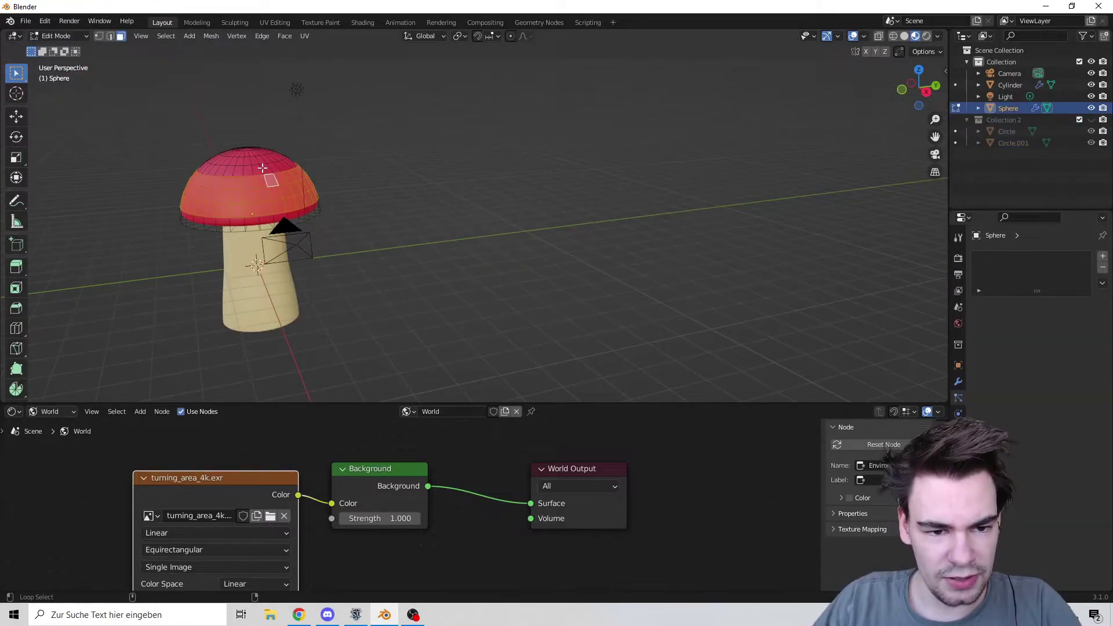
Step: Select the cap's faces above its lower rim in Edit Mode and create a vertex group for them
{"action": "middle_click_drag", "start_coordinate": [249, 149], "coordinate": [258, 204]}
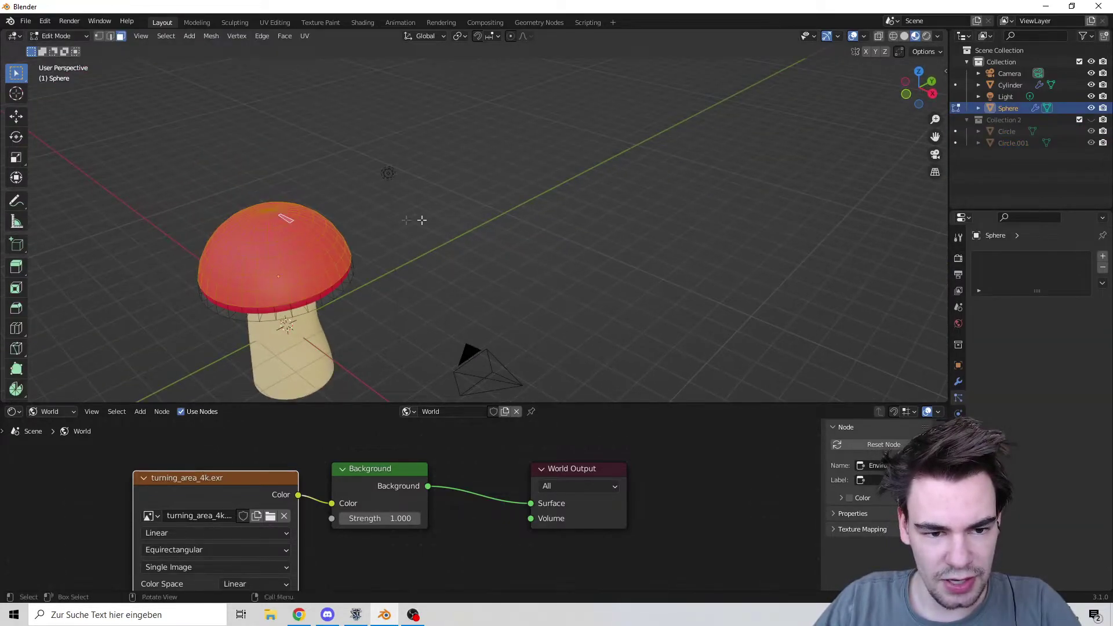
{"action": "middle_click_drag", "start_coordinate": [422, 221], "coordinate": [405, 203]}
{"action": "left_click", "coordinate": [959, 446]}
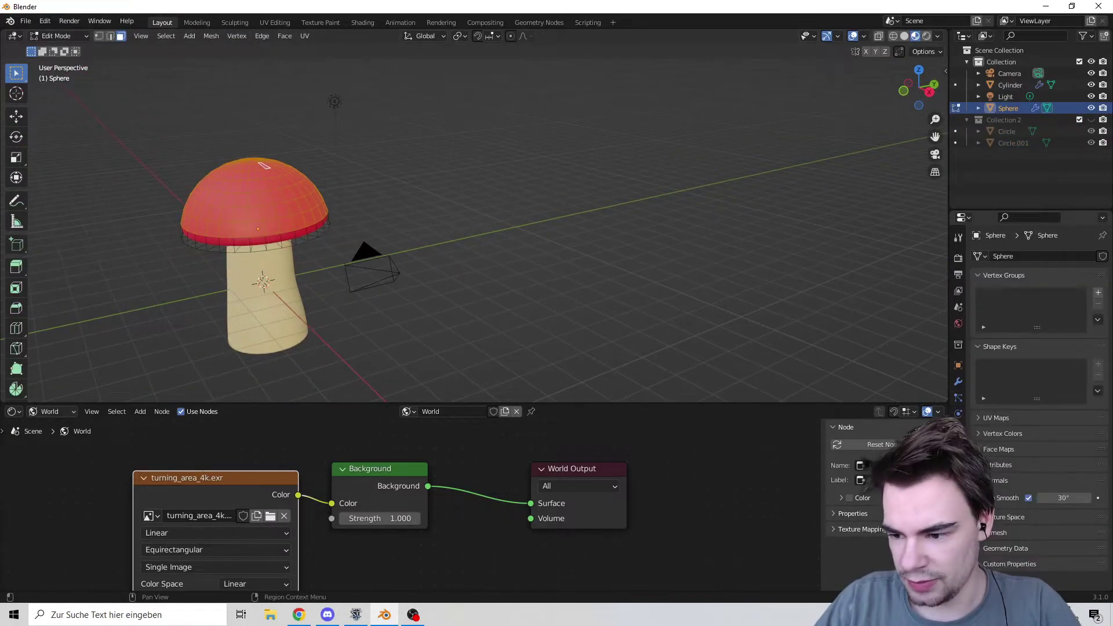
{"action": "left_click", "coordinate": [1098, 293]}
Step: Add a Hair particle system to the cap and set the number of hairs to 20
{"action": "middle_click_drag", "start_coordinate": [463, 324], "coordinate": [494, 335]}
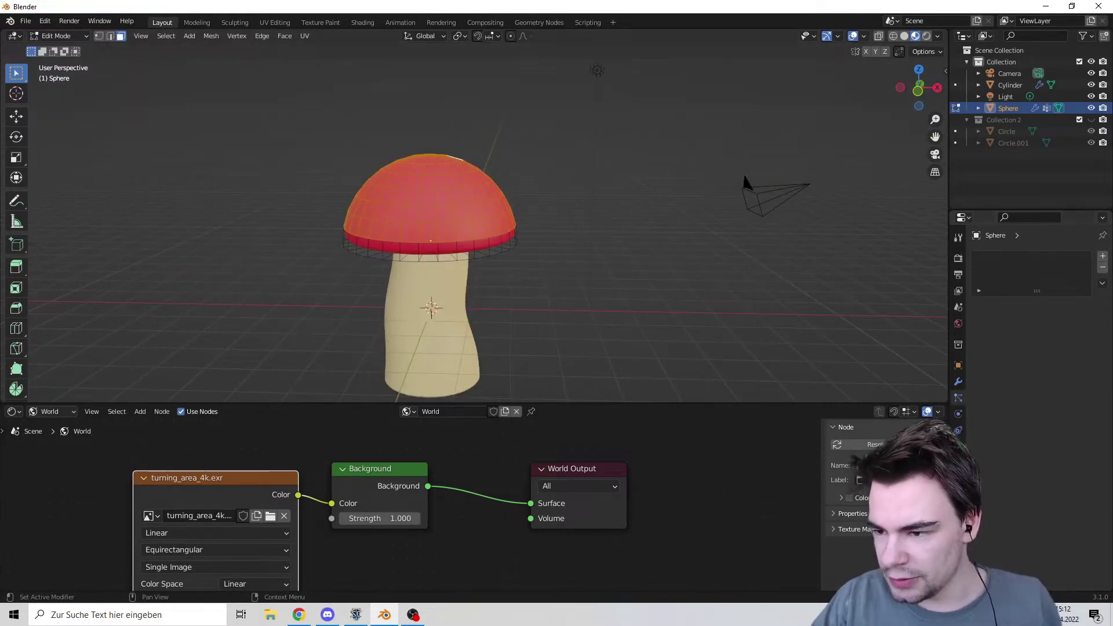
{"action": "left_click", "coordinate": [1102, 256]}
{"action": "left_click", "coordinate": [1072, 320]}
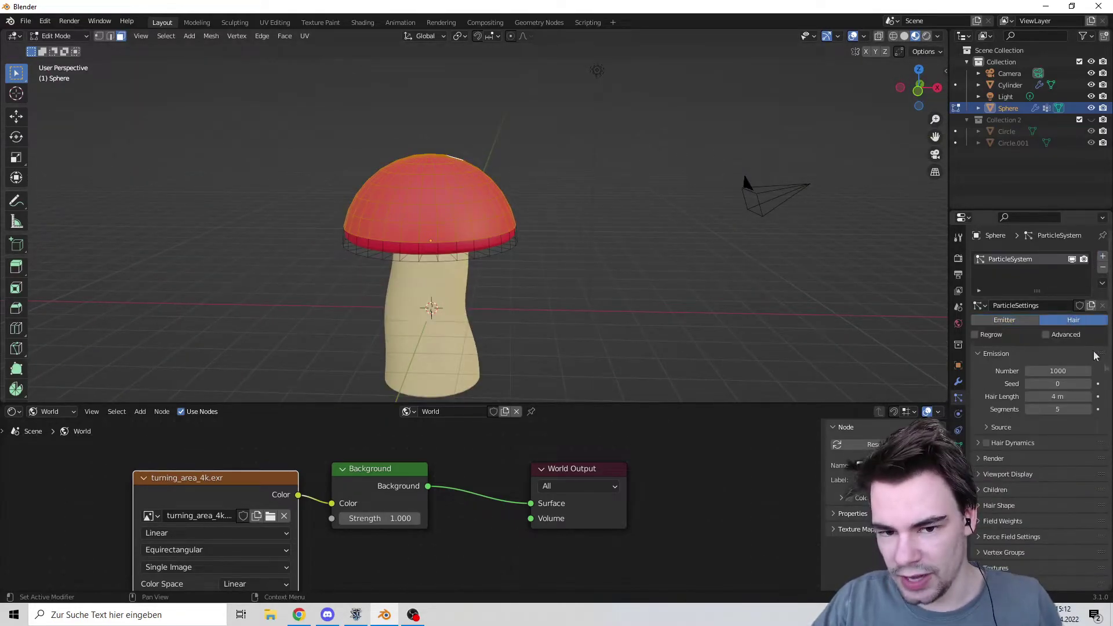
{"action": "key", "text": "Tab"}
{"action": "middle_click_drag", "start_coordinate": [756, 290], "coordinate": [767, 284]}
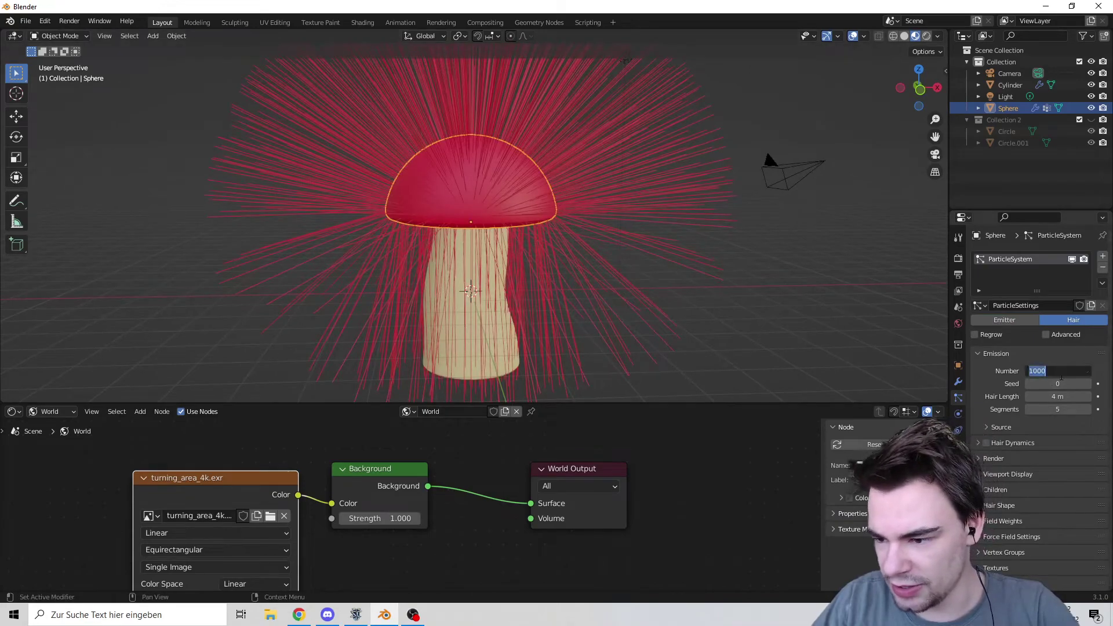
{"action": "type", "text": "20"}
{"action": "key", "text": "Return"}
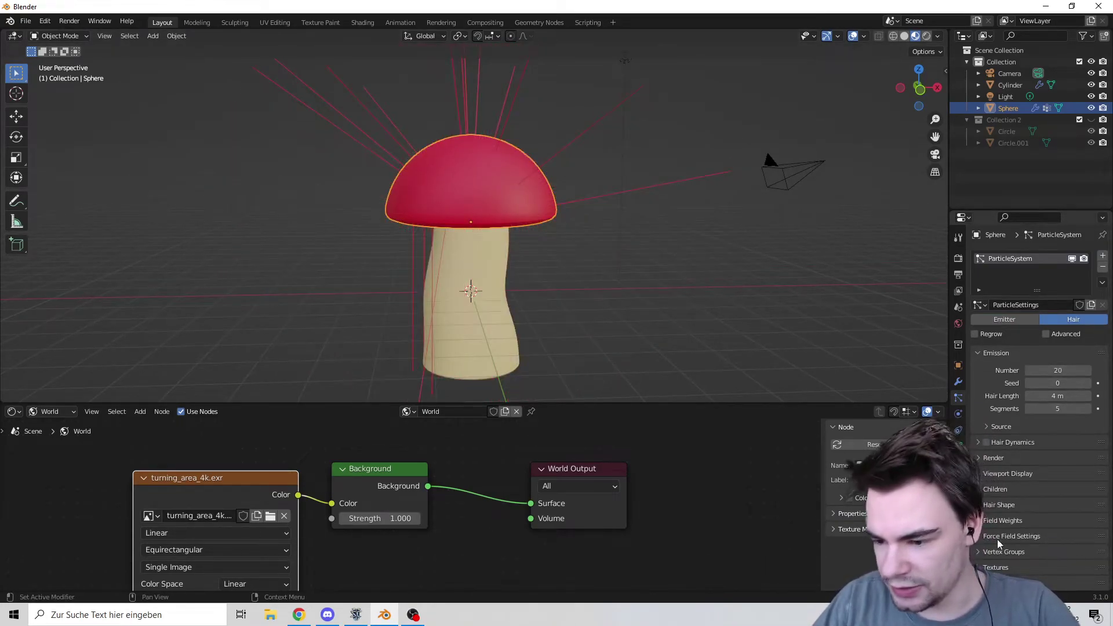
Step: Set the particle system's Density vertex group to Group
{"action": "left_click", "coordinate": [1014, 551]}
{"action": "middle_click_drag", "start_coordinate": [1027, 570], "coordinate": [1052, 459]}
{"action": "left_click", "coordinate": [1052, 459]}
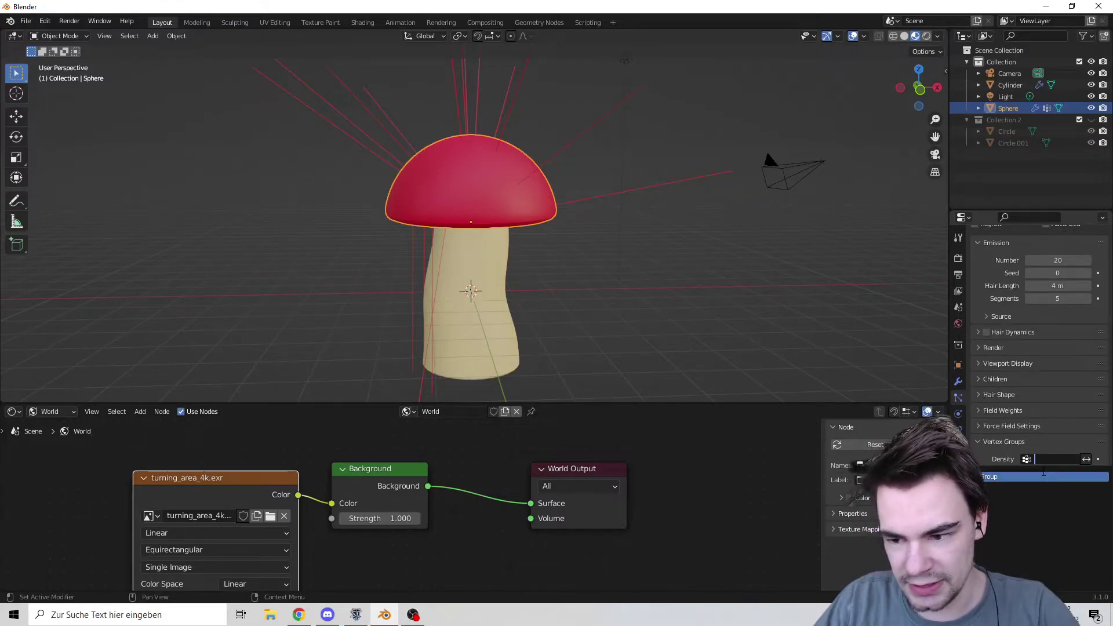
{"action": "left_click", "coordinate": [1049, 476]}
Step: Render the cap's particles as a Collection, with Collection 2 as the instance collection
{"action": "middle_click_drag", "start_coordinate": [779, 290], "coordinate": [749, 264]}
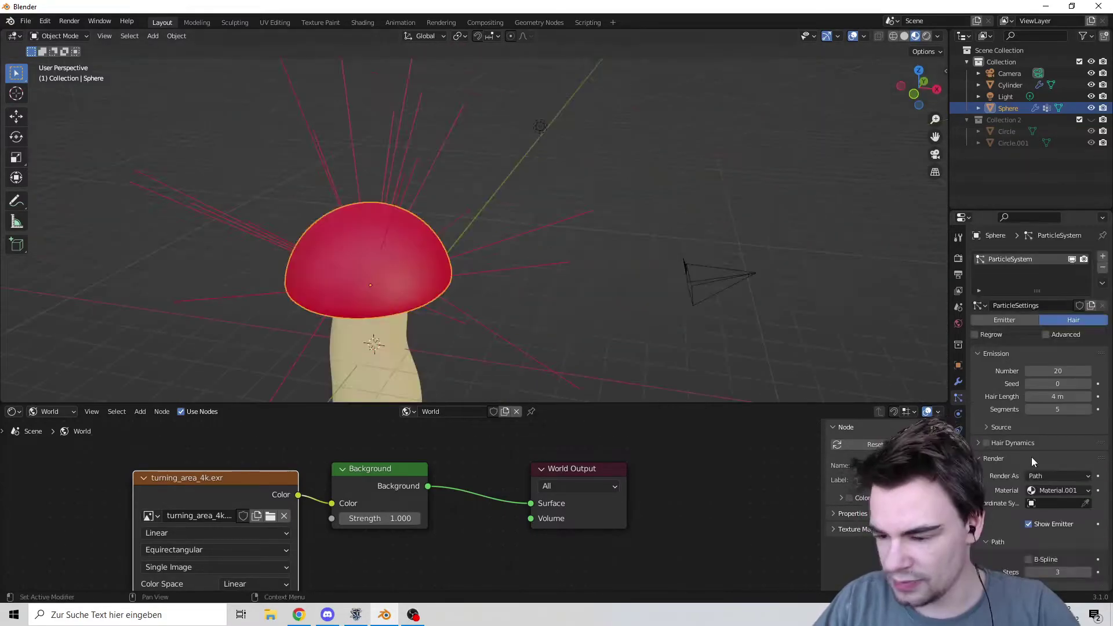
{"action": "scroll", "coordinate": [1031, 457], "scroll_direction": "down", "scroll_amount": 3}
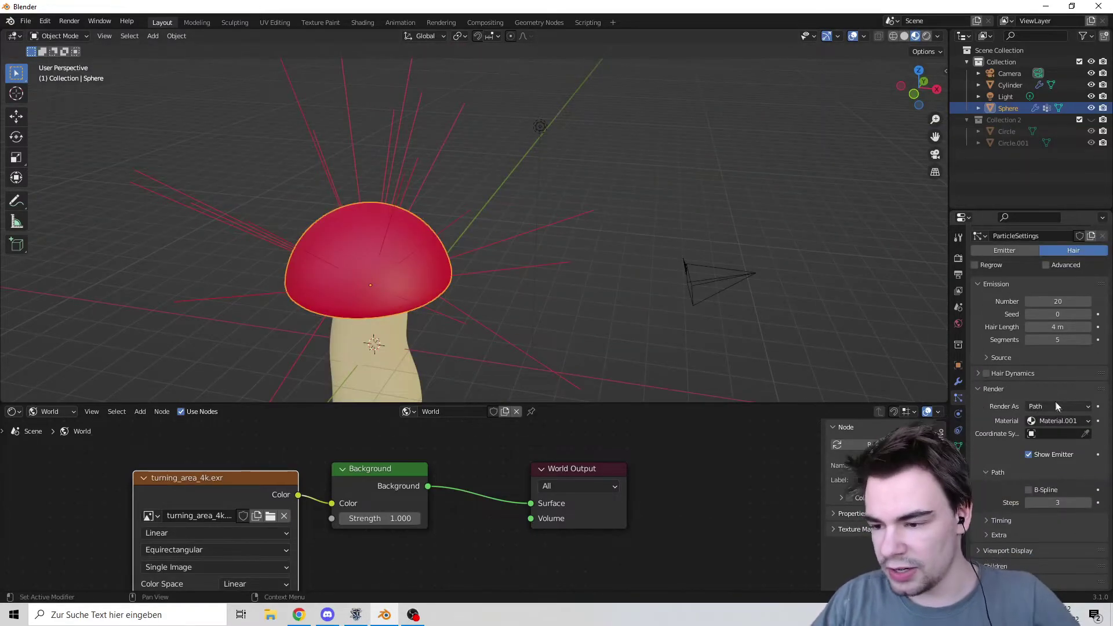
{"action": "left_click", "coordinate": [1052, 407]}
{"action": "left_click", "coordinate": [1048, 460]}
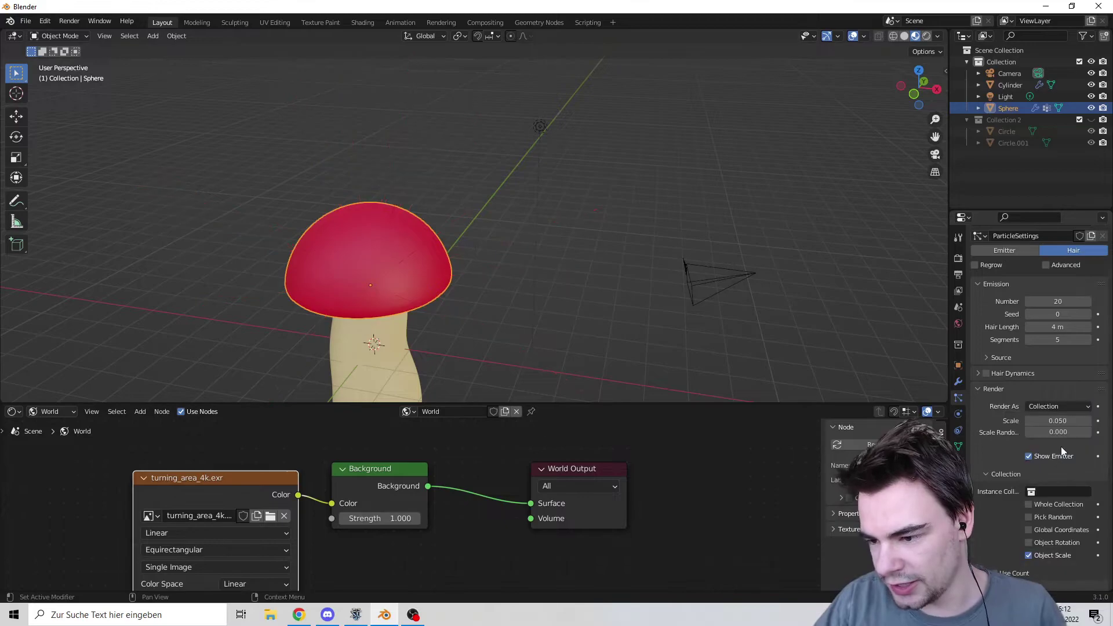
{"action": "left_click", "coordinate": [1062, 490]}
{"action": "left_click", "coordinate": [1026, 574]}
Step: Unhide Collection 2 and rotate both discs 90° around the Y axis
{"action": "scroll", "coordinate": [618, 304], "scroll_direction": "down", "scroll_amount": 5}
{"action": "scroll", "coordinate": [736, 224], "scroll_direction": "up", "scroll_amount": 2}
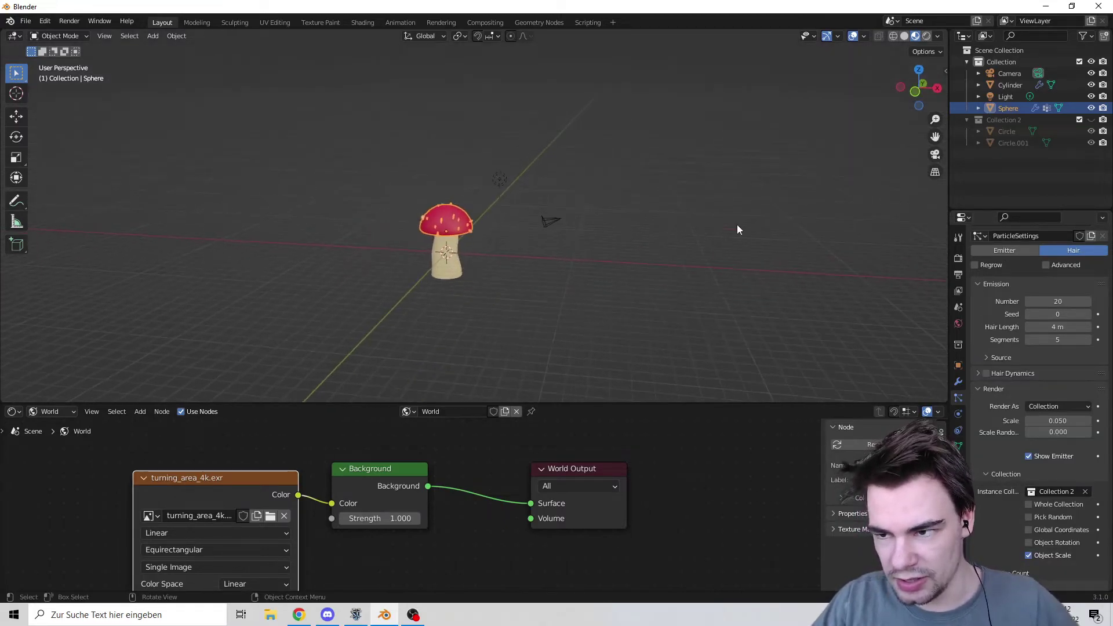
{"action": "left_click", "coordinate": [1090, 120]}
{"action": "scroll", "coordinate": [771, 232], "scroll_direction": "up", "scroll_amount": 3}
{"action": "middle_click_drag", "start_coordinate": [696, 234], "coordinate": [592, 243]}
{"action": "left_click_drag", "start_coordinate": [425, 209], "coordinate": [512, 246]}
{"action": "middle_click_drag", "start_coordinate": [485, 199], "coordinate": [472, 211]}
{"action": "left_click_drag", "start_coordinate": [441, 202], "coordinate": [516, 253]}
{"action": "middle_click_drag", "start_coordinate": [516, 232], "coordinate": [487, 235]}
{"action": "type", "text": "ry90"}
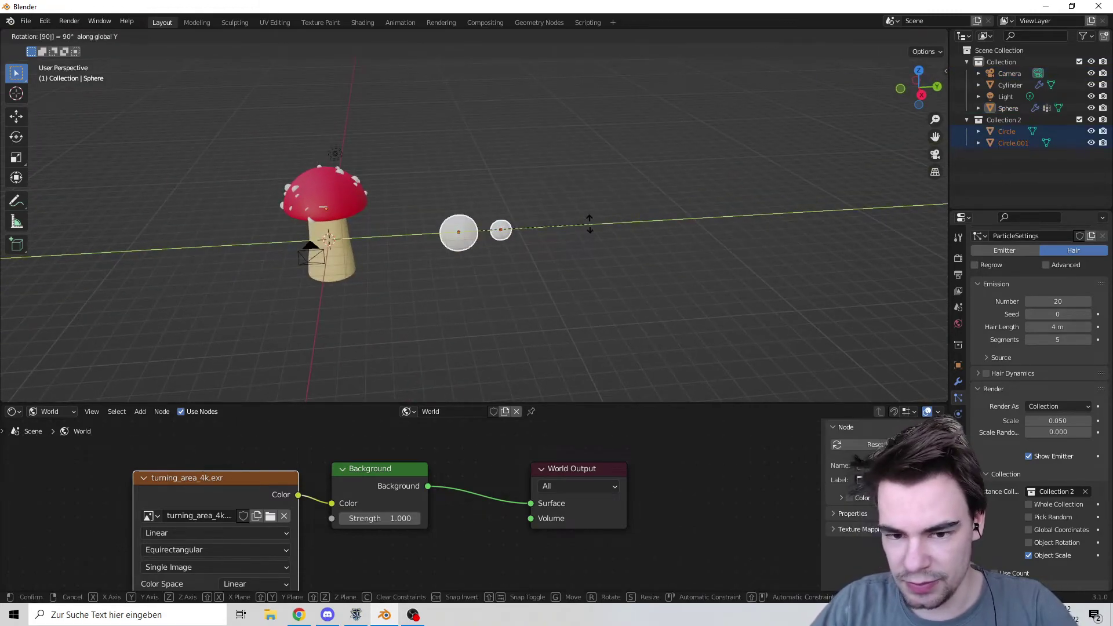
{"action": "key", "text": "Return"}
Step: Select the cap and enable Object Rotation for its instanced discs
{"action": "left_click", "coordinate": [318, 201]}
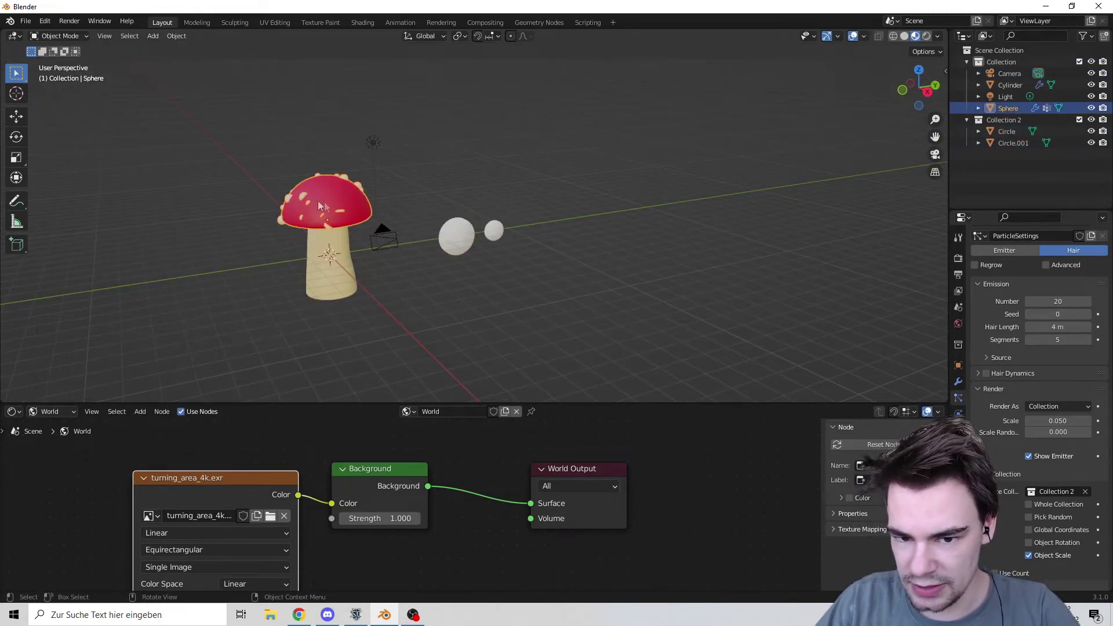
{"action": "middle_click_drag", "start_coordinate": [318, 200], "coordinate": [638, 261]}
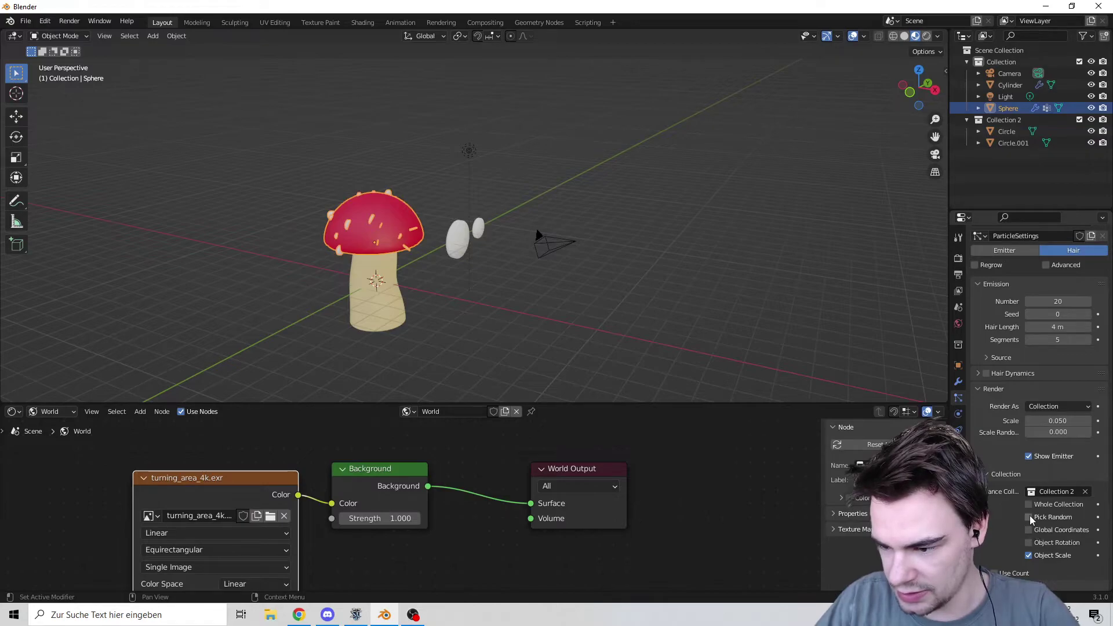
{"action": "scroll", "coordinate": [549, 249], "scroll_direction": "up", "scroll_amount": 4}
Step: Remove the cap's lower face loop from the vertex group and return to Object Mode
{"action": "middle_click_drag", "start_coordinate": [550, 249], "coordinate": [762, 270]}
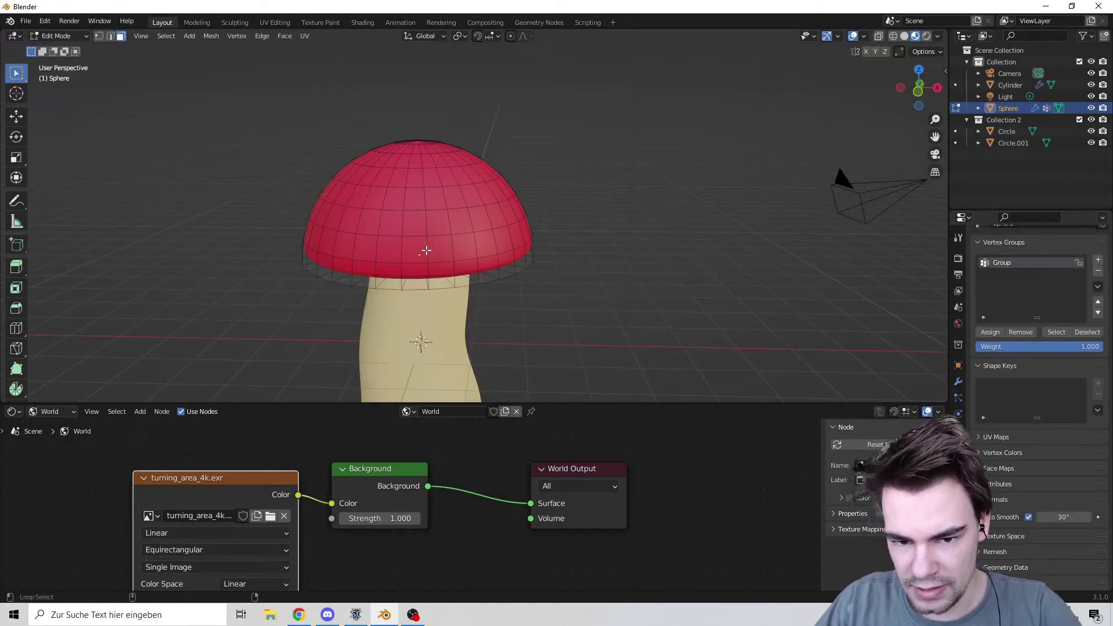
{"action": "left_click", "coordinate": [428, 251], "text": "alt"}
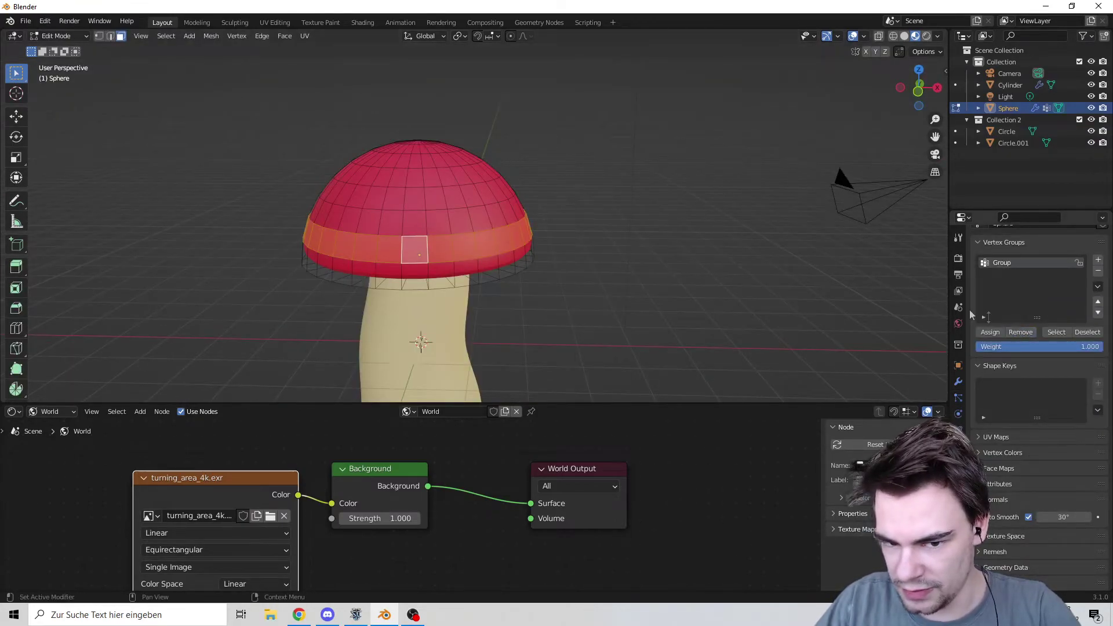
{"action": "key", "text": "Tab"}
{"action": "middle_click_drag", "start_coordinate": [737, 272], "coordinate": [624, 249]}
{"action": "scroll", "coordinate": [778, 276], "scroll_direction": "down", "scroll_amount": 6}
{"action": "scroll", "coordinate": [624, 250], "scroll_direction": "up", "scroll_amount": 5}
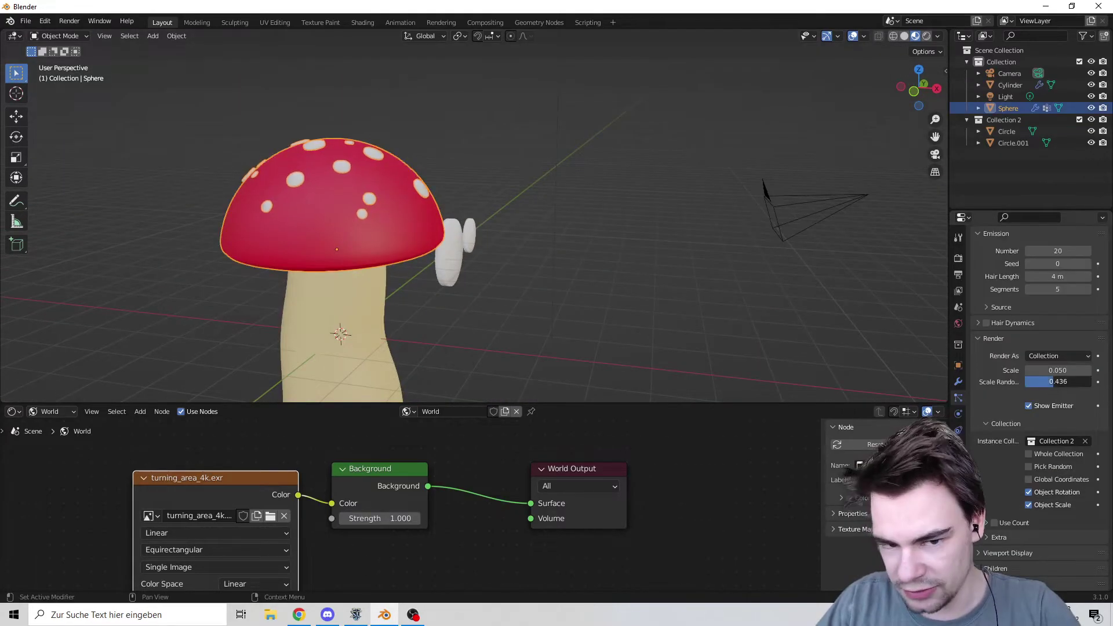
Step: Set the cap's particle scale to 0.060, scale randomness to 0.880 and emission number to 25, and deselect the cap
{"action": "mouse_move", "coordinate": [1057, 370]}
{"action": "left_mouse_down"}
{"action": "mouse_move", "coordinate": [1071, 370]}
{"action": "mouse_move", "coordinate": [1058, 371]}
{"action": "left_mouse_up"}
{"action": "middle_click_drag", "start_coordinate": [565, 237], "coordinate": [504, 313]}
{"action": "left_click", "coordinate": [618, 286]}
{"action": "scroll", "coordinate": [618, 287], "scroll_direction": "down", "scroll_amount": 6}
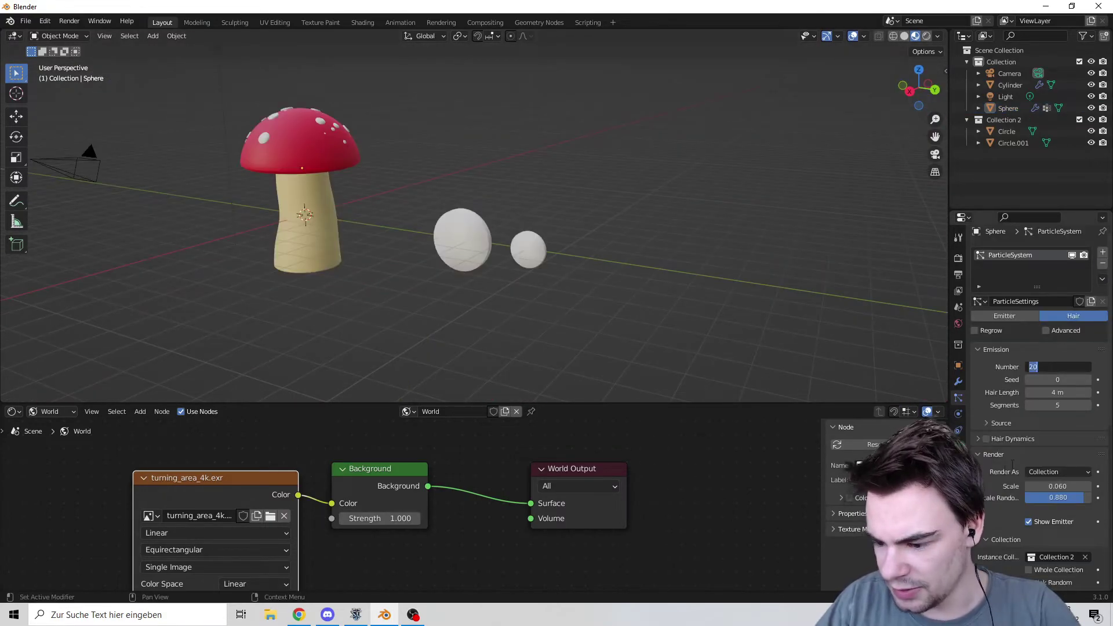
{"action": "scroll", "coordinate": [735, 358], "scroll_direction": "up", "scroll_amount": 6}
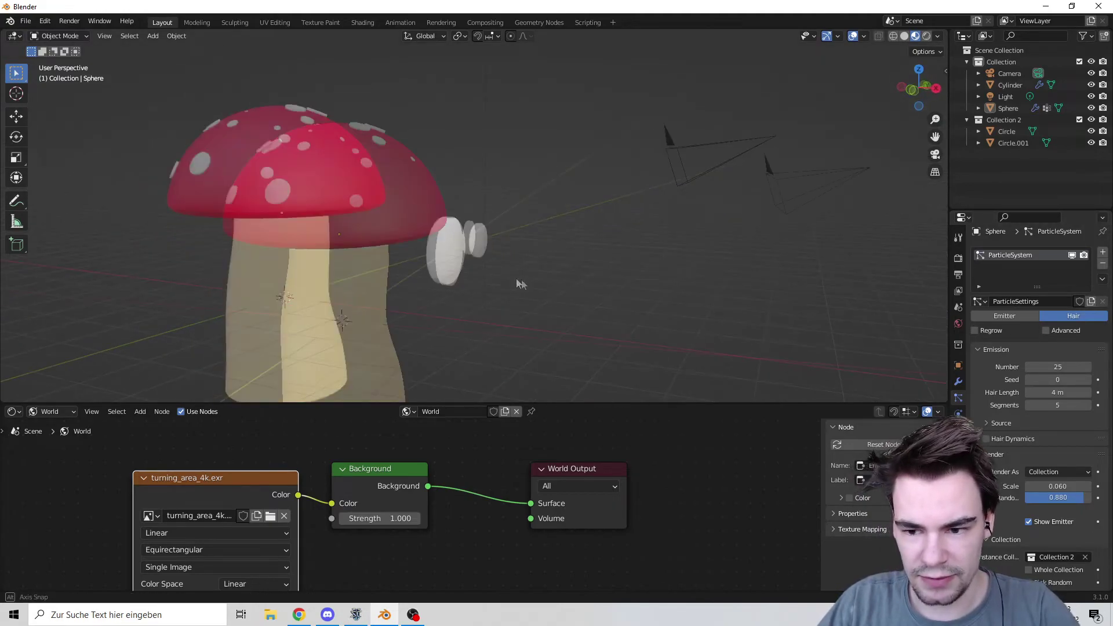
Step: Redistribute the white spots over the cap by setting the particle seed to 5
{"action": "middle_click_drag", "start_coordinate": [520, 283], "coordinate": [925, 347]}
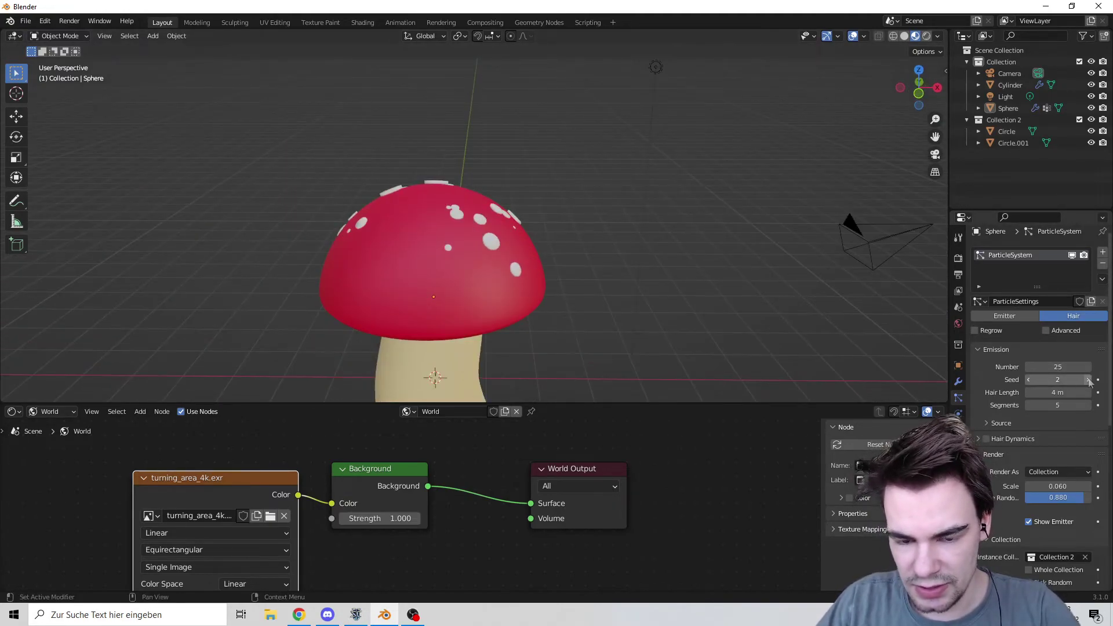
{"action": "middle_click_drag", "start_coordinate": [528, 274], "coordinate": [566, 256]}
{"action": "scroll", "coordinate": [565, 255], "scroll_direction": "down", "scroll_amount": 3}
{"action": "middle_click_drag", "start_coordinate": [565, 255], "coordinate": [502, 280]}
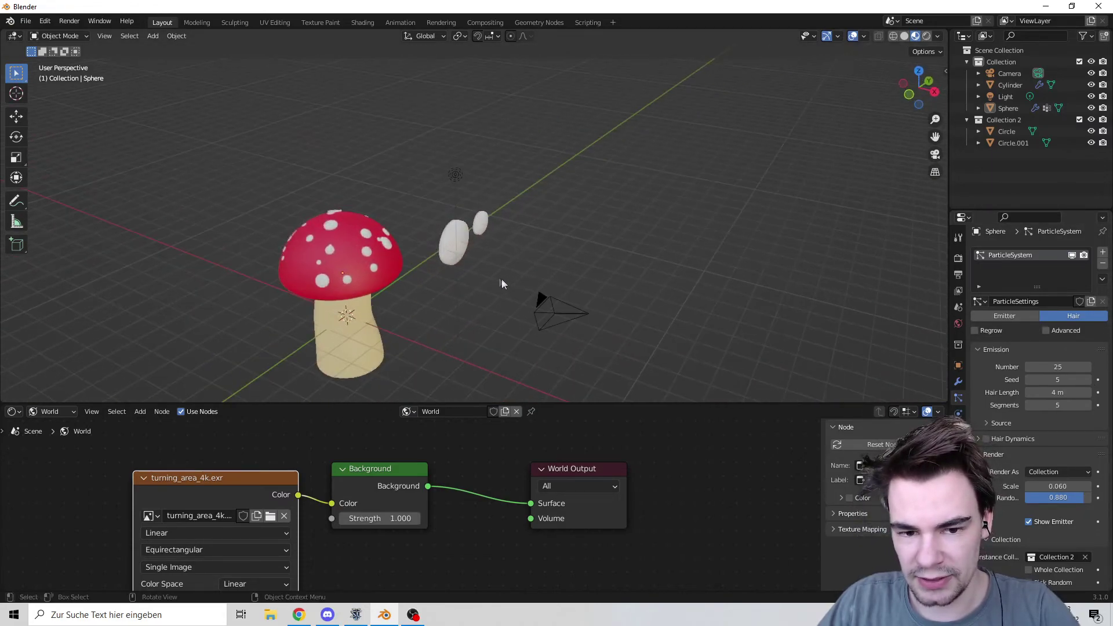
Step: Preview the toadstool in Rendered viewport shading and examine it from an elevated angle
{"action": "left_click", "coordinate": [926, 36]}
{"action": "scroll", "coordinate": [506, 249], "scroll_direction": "down", "scroll_amount": 4}
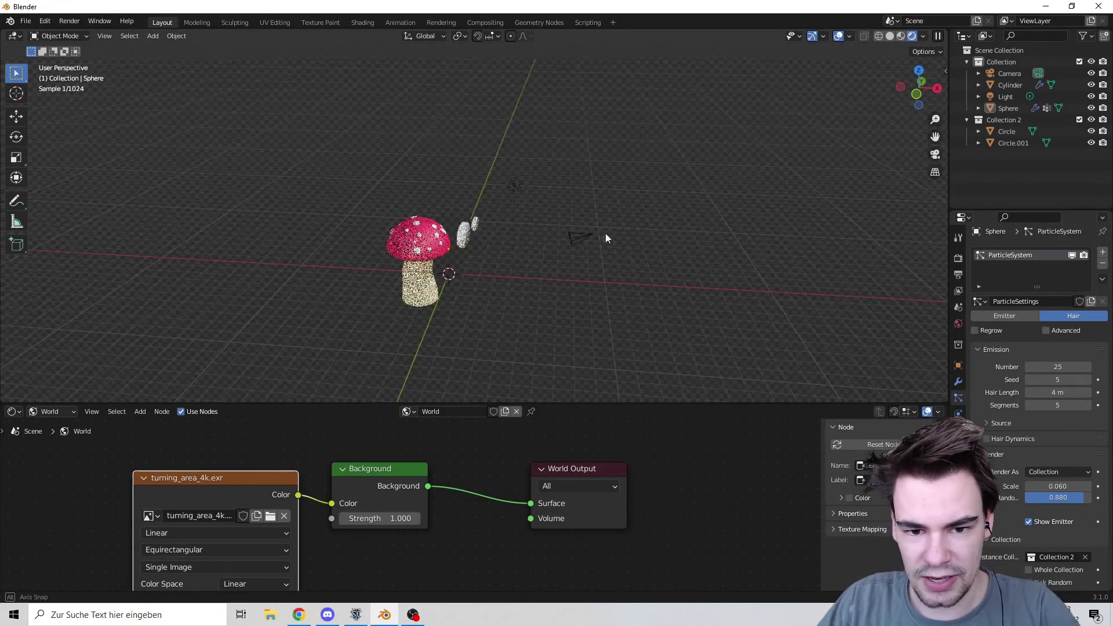
{"action": "mouse_move", "coordinate": [606, 233]}
{"action": "middle_mouse_down"}
{"action": "mouse_move", "coordinate": [696, 236]}
{"action": "mouse_move", "coordinate": [541, 241]}
{"action": "middle_mouse_up"}
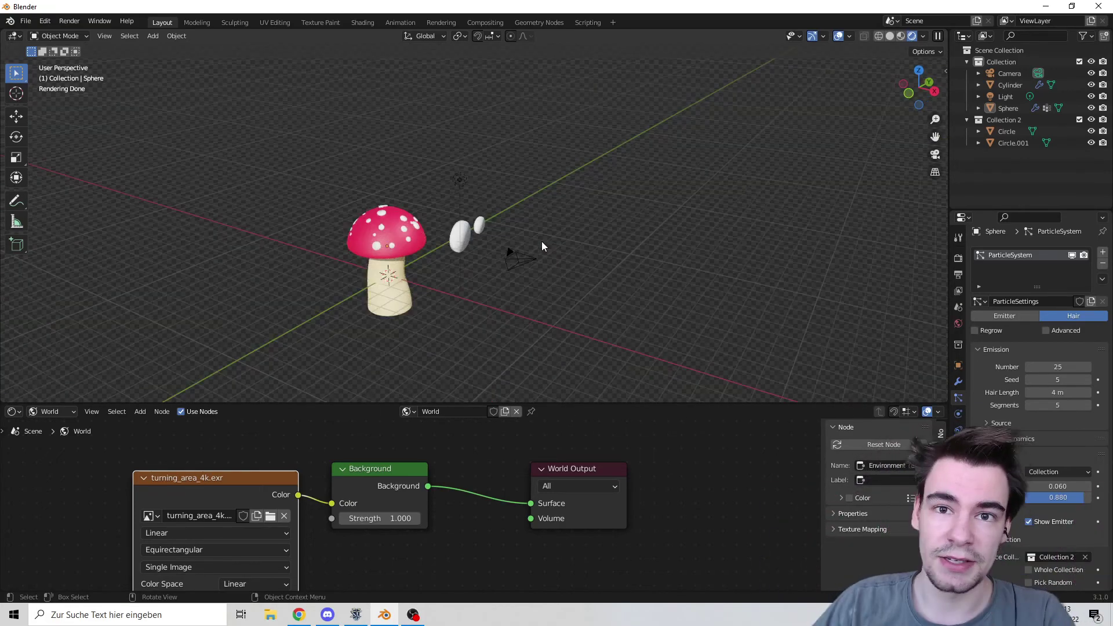